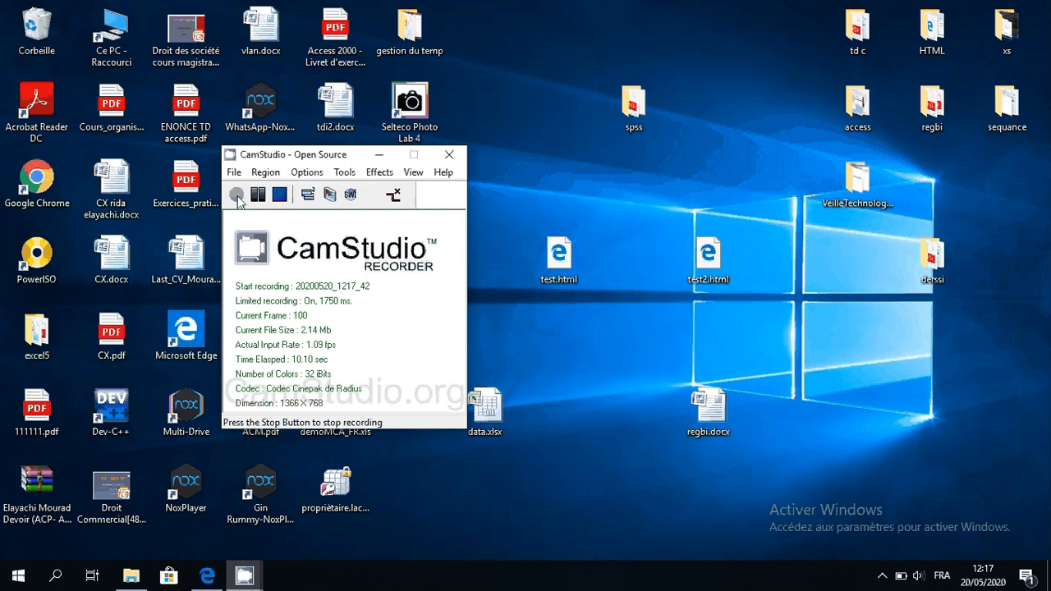
# Step: In the Edge browser, look at the Microsoft SQL Server downloads listed on the Mutaz.net free programs page, then minimize the browser
pyautogui.click(208, 578)
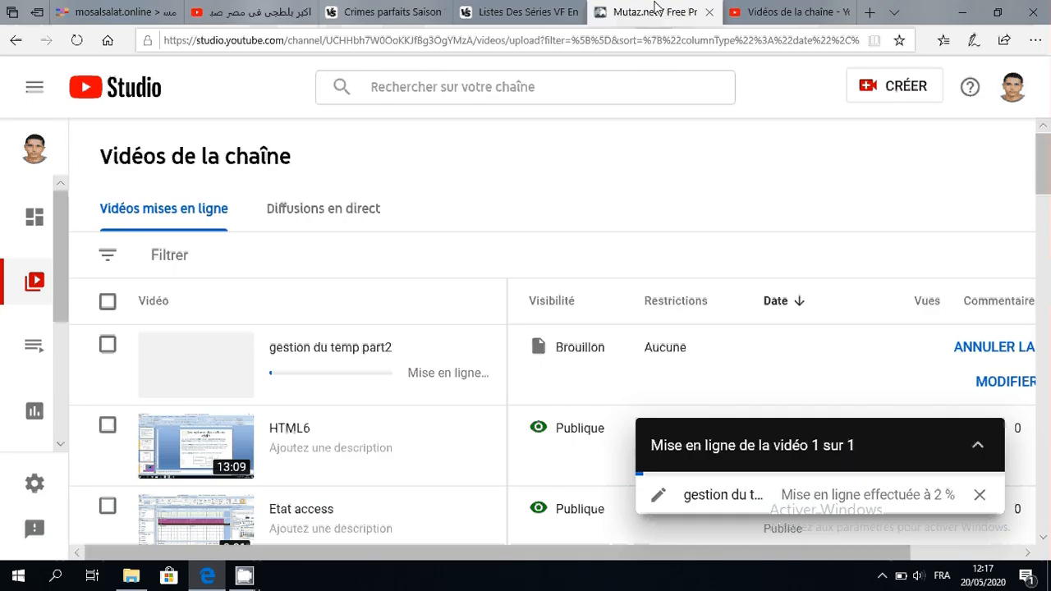
pyautogui.click(655, 8)
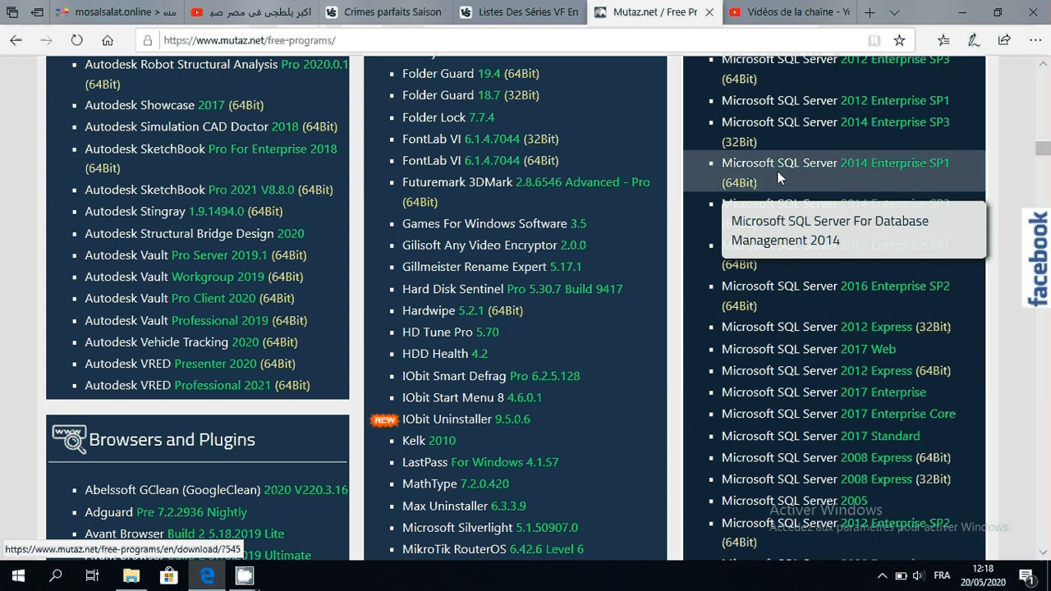
pyautogui.click(964, 17)
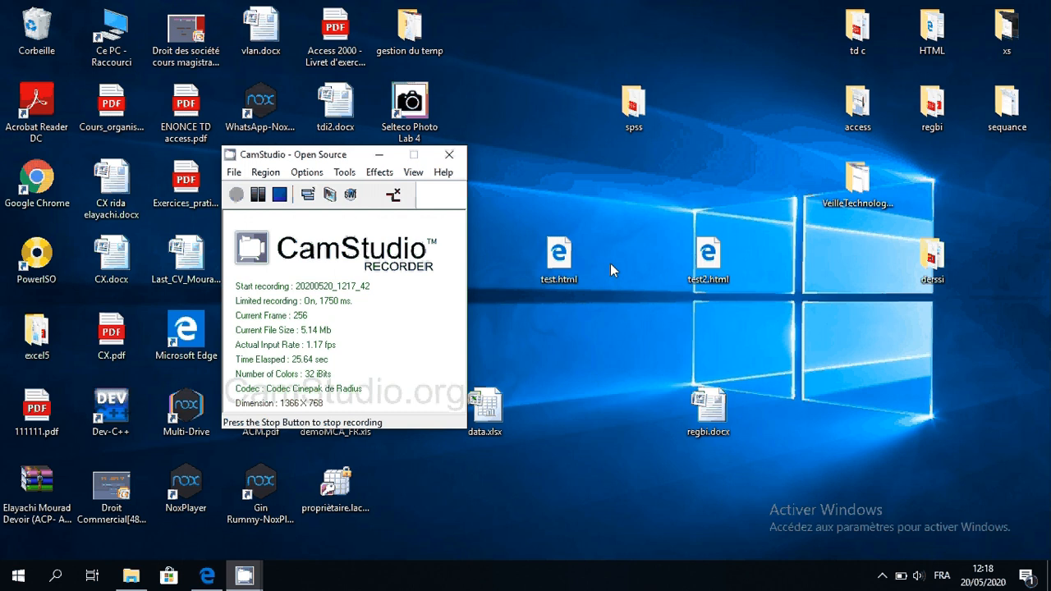
# Step: Switch to File Explorer and open Microsoft_SQL_Server_2014.iso from the LOGICIEL (E:) drive in PowerISO, continuing the evaluation version
pyautogui.click(131, 579)
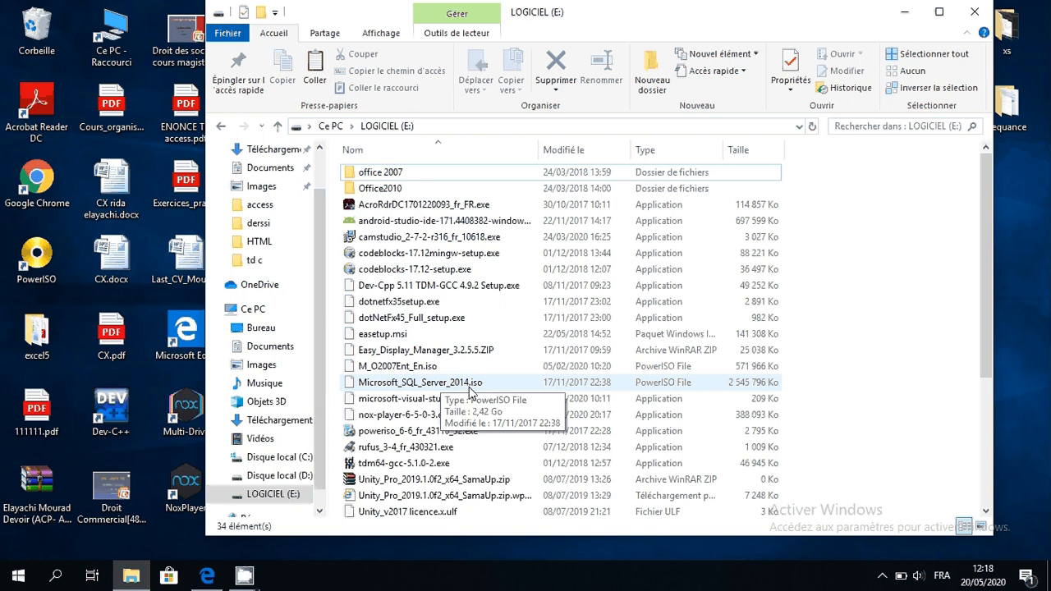
pyautogui.click(471, 386)
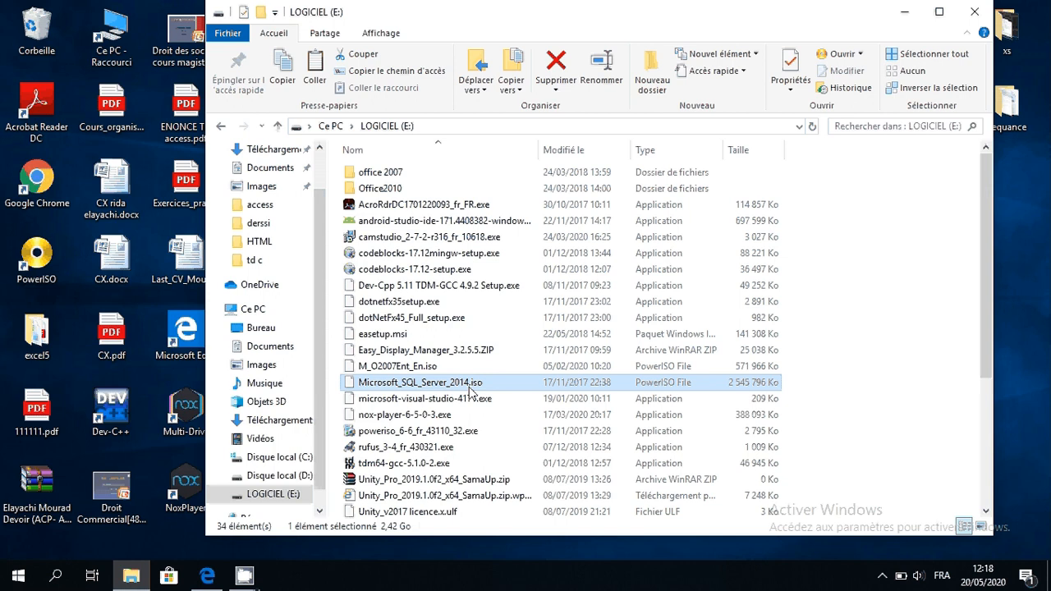
pyautogui.doubleClick(471, 386)
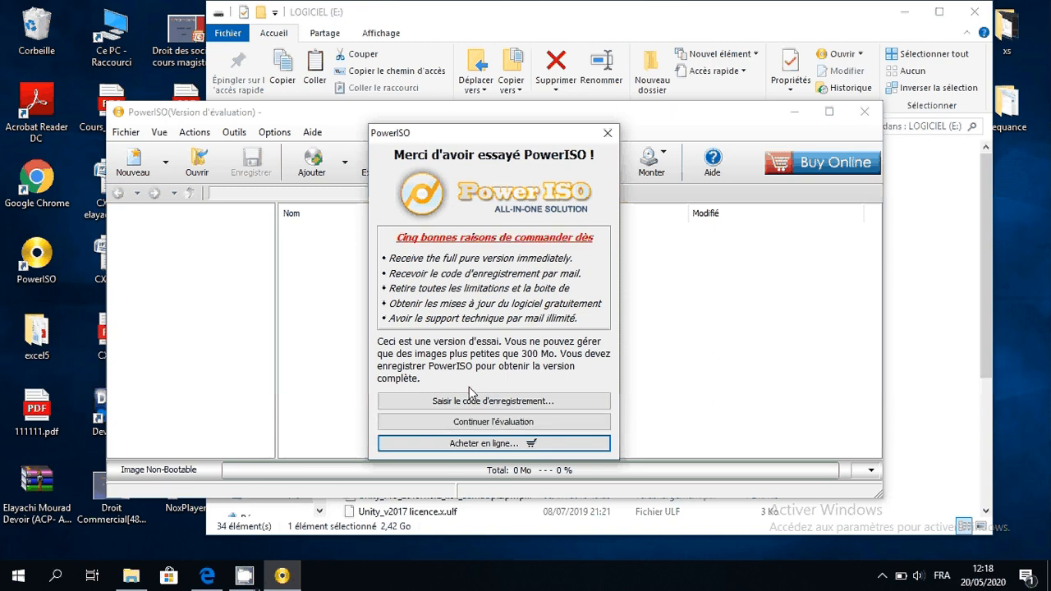
pyautogui.click(471, 423)
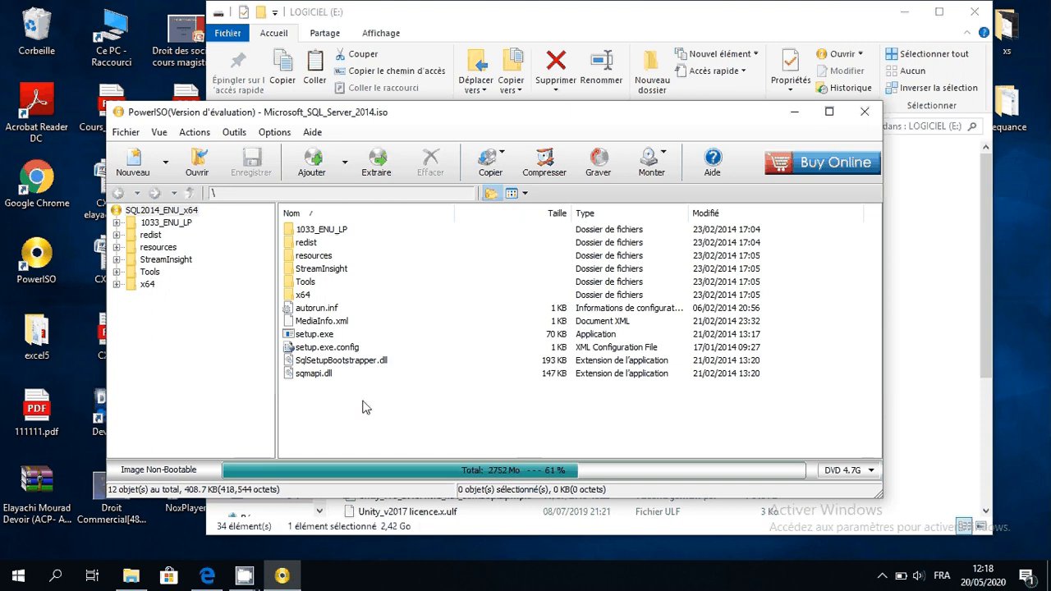
# Step: Launch setup.exe from the disc image, extracting all files to a temporary folder
pyautogui.doubleClick(315, 338)
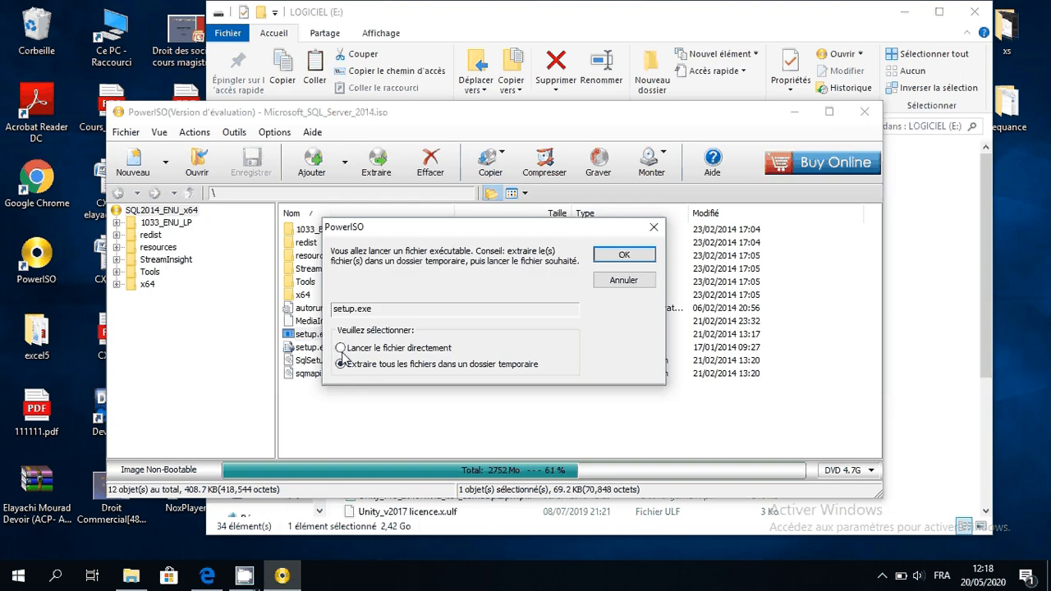
pyautogui.click(617, 258)
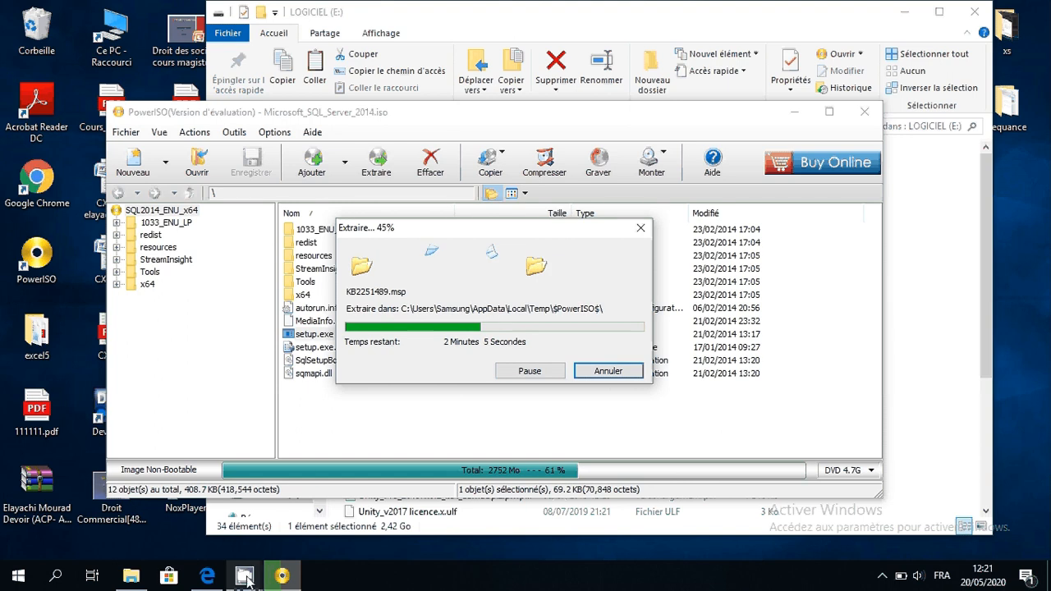
pyautogui.moveTo(246, 579)
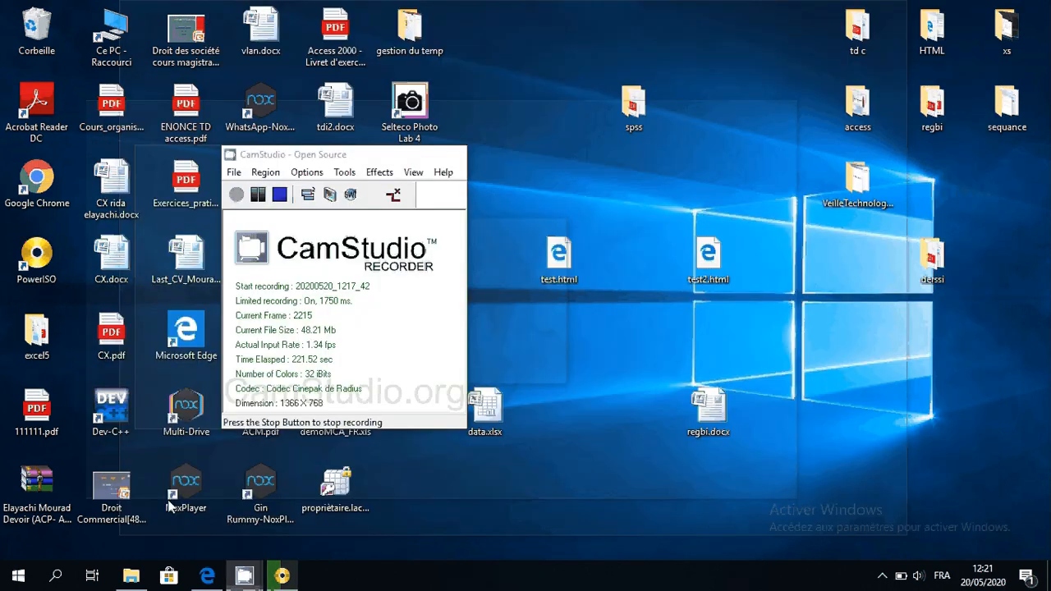
pyautogui.click(168, 507)
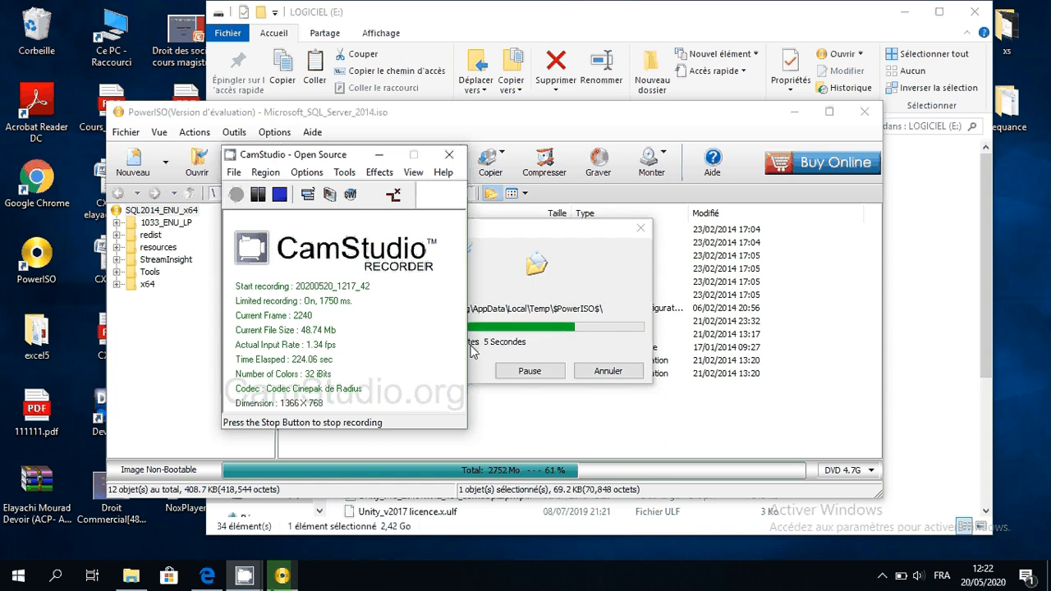
# Step: Return to the Mutaz.net page in Edge and examine the 32-bit and 64-bit SQL Server 2014 Enterprise entries
pyautogui.click(207, 579)
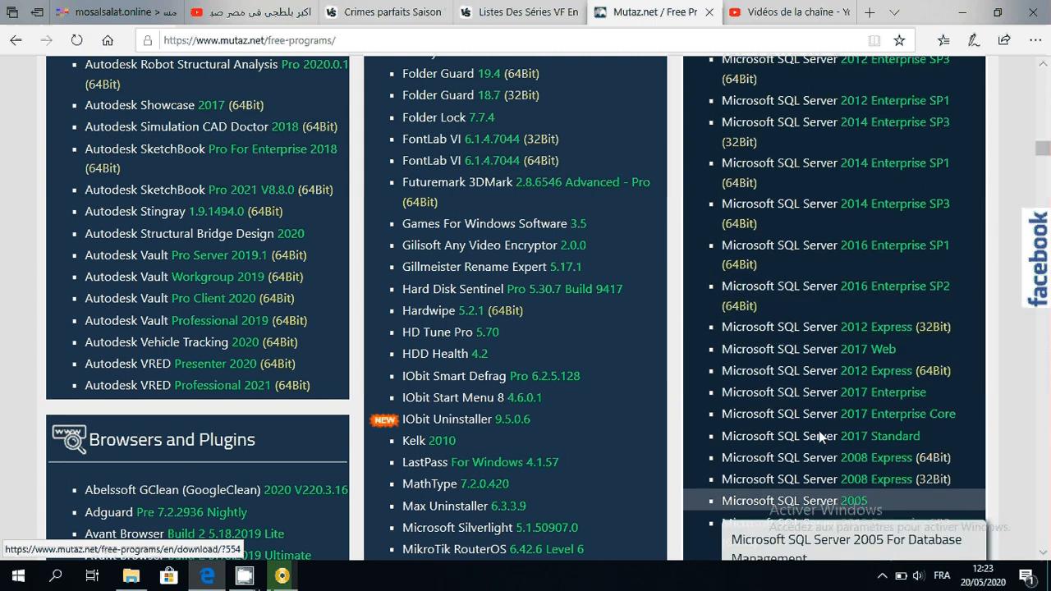
pyautogui.scroll(1, 943, 268)
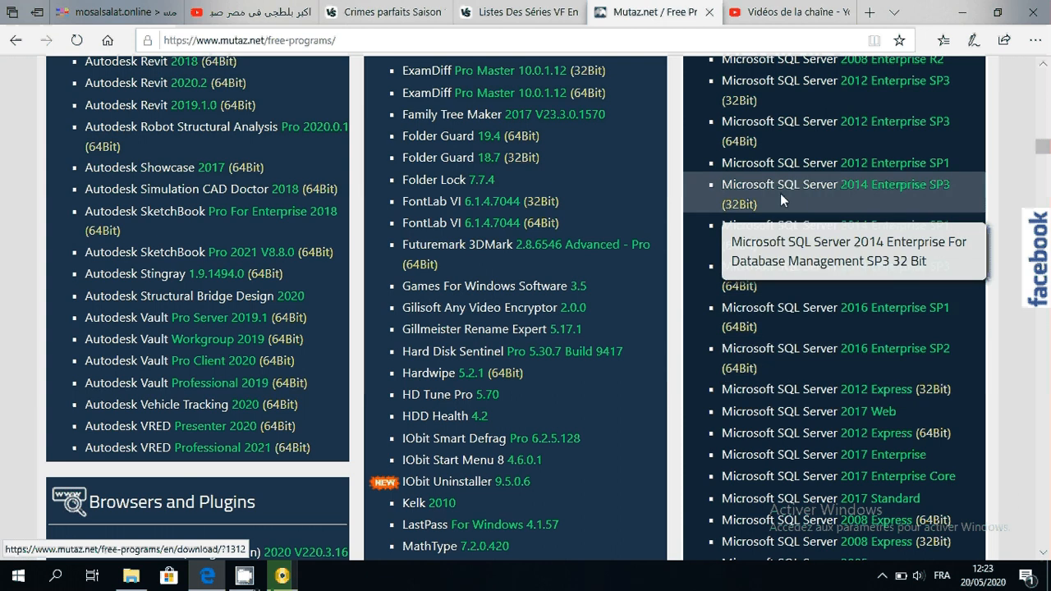
pyautogui.click(975, 11)
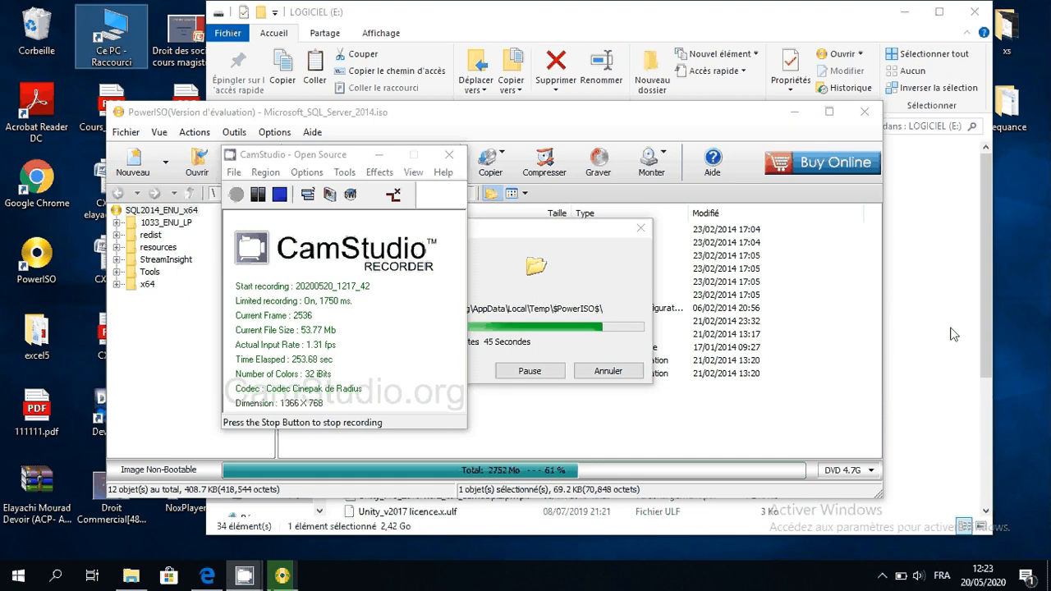
# Step: Open the properties of the desktop's Ce PC shortcut, check its general information and close them
pyautogui.click(953, 334)
pyautogui.rightClick(106, 34)
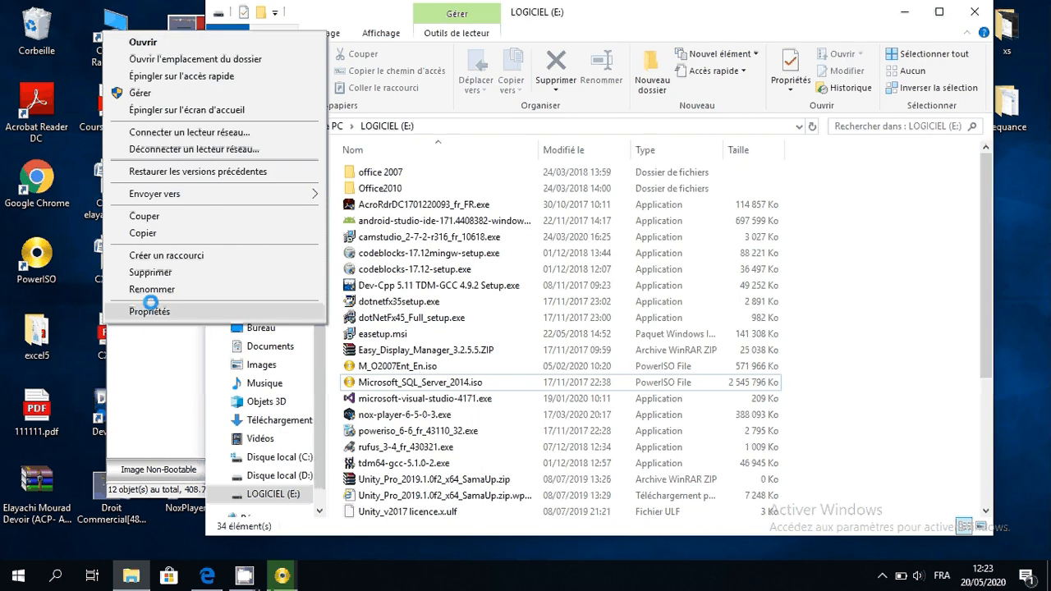
pyautogui.click(111, 29)
pyautogui.rightClick(110, 29)
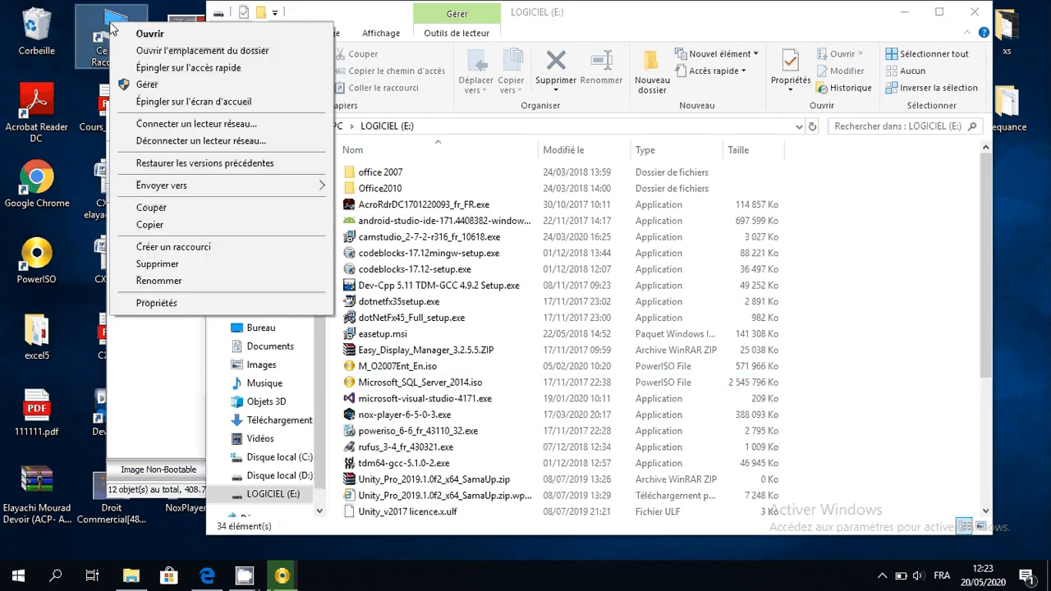
pyautogui.click(172, 304)
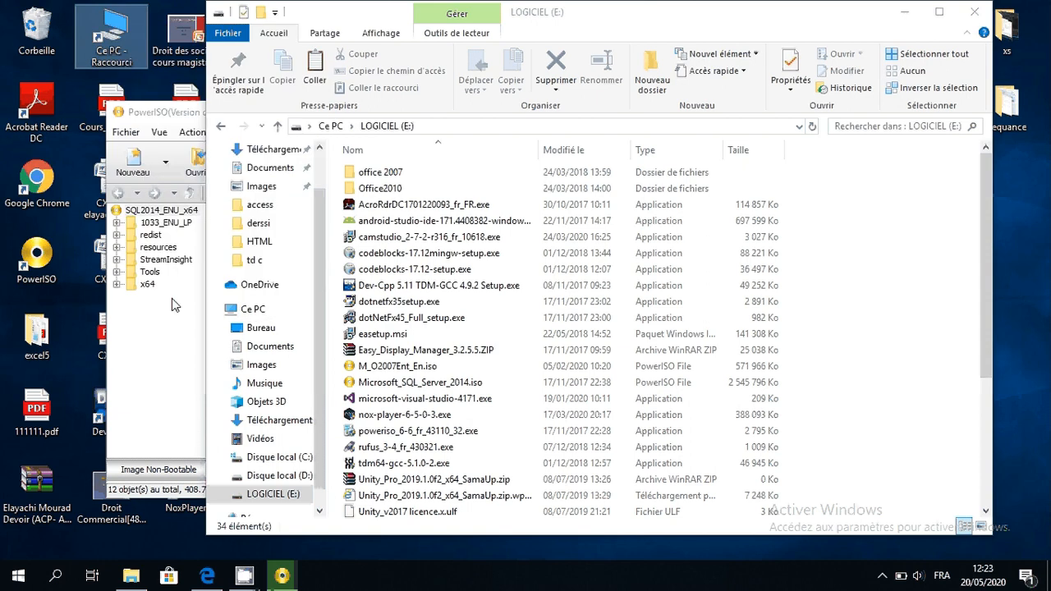
pyautogui.click(171, 298)
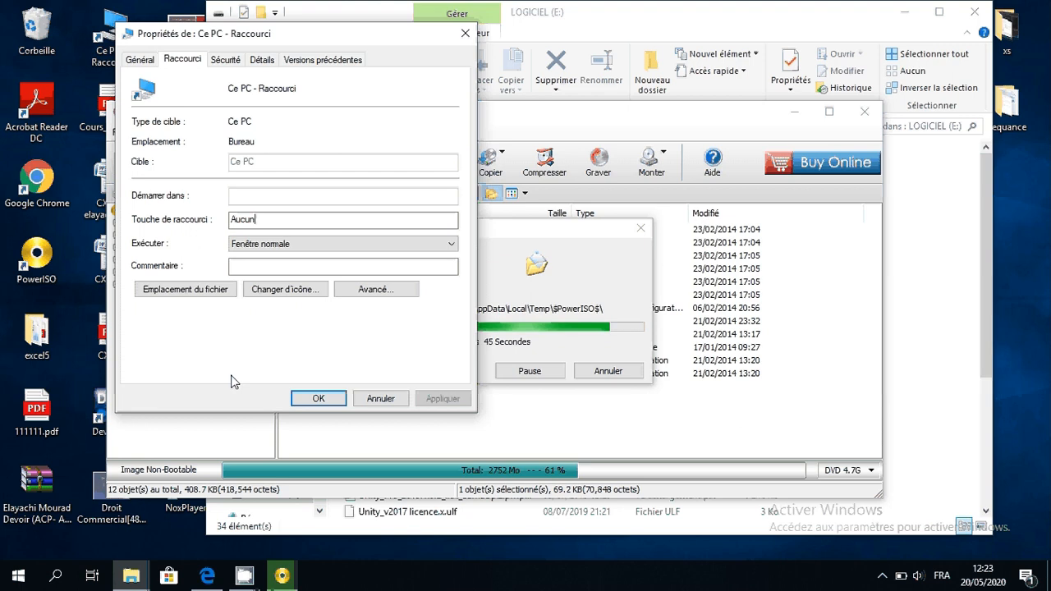
pyautogui.click(141, 60)
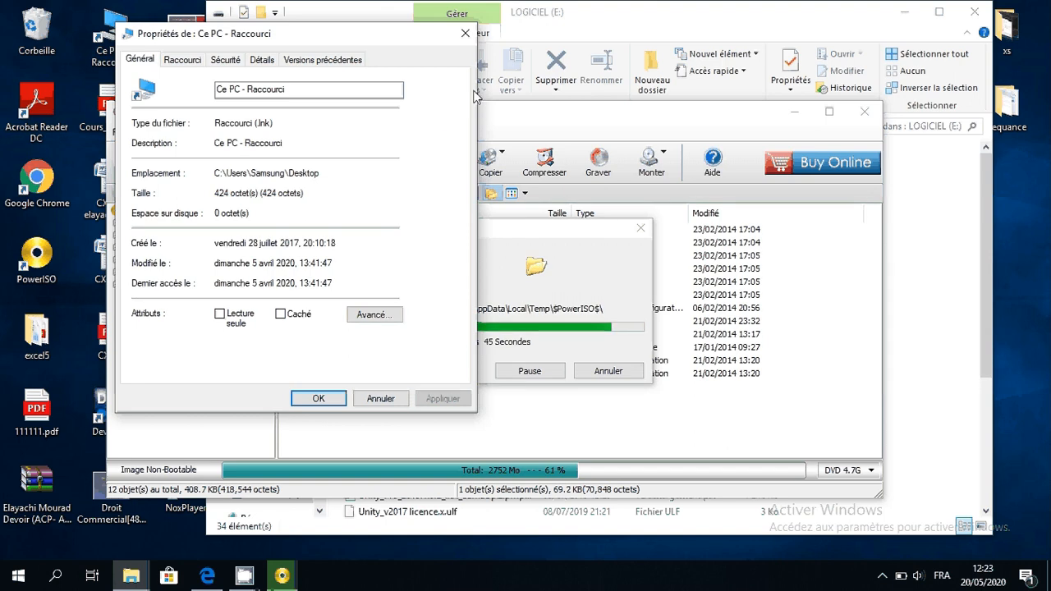
pyautogui.click(465, 34)
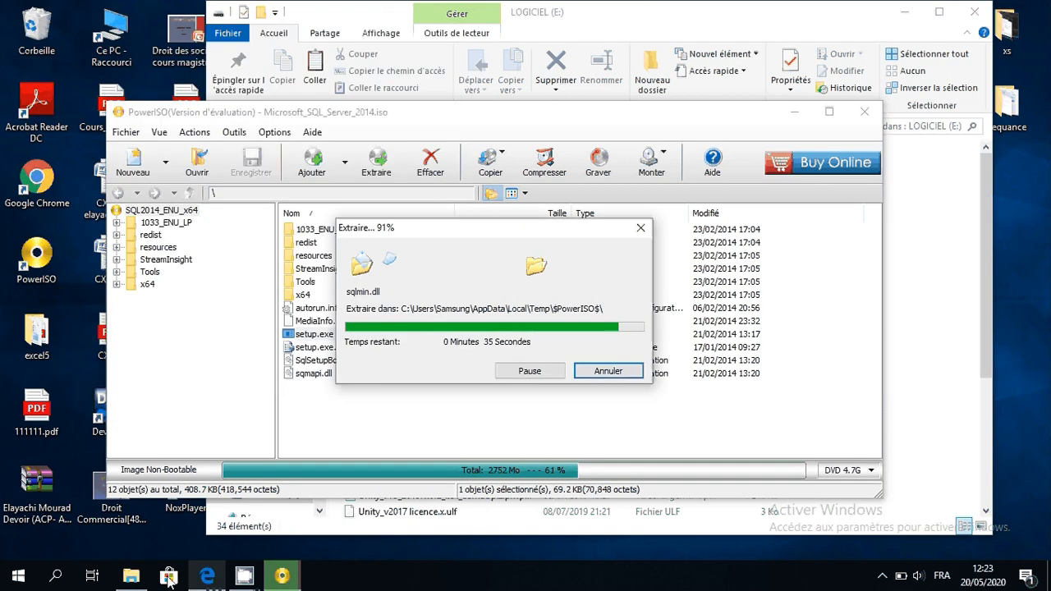
# Step: Search Windows for dxdiag, run the DirectX diagnostic tool, check the operating system's architecture and close the tool
pyautogui.click(56, 578)
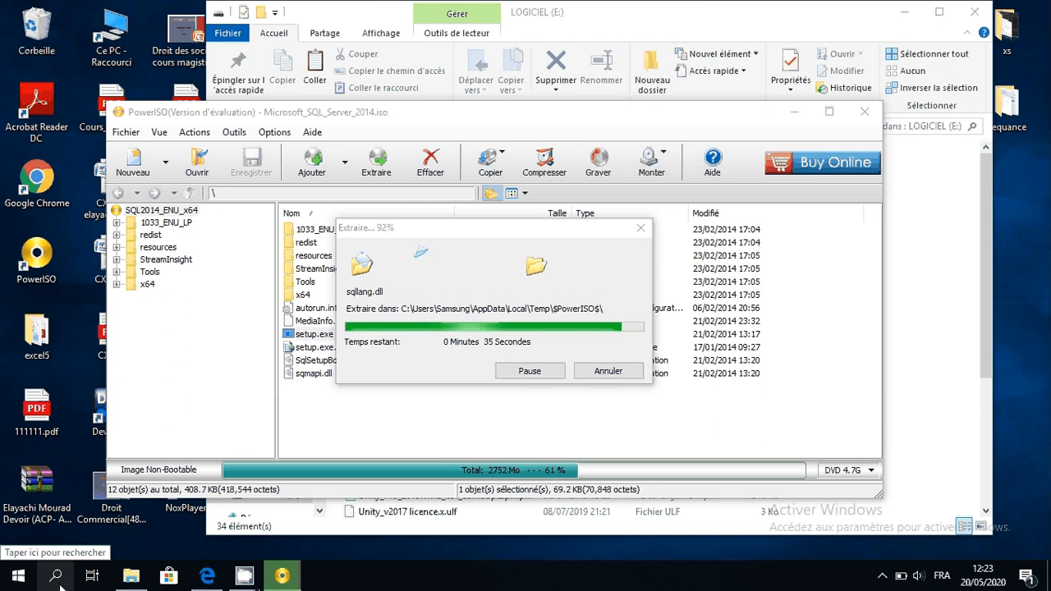
pyautogui.click(56, 578)
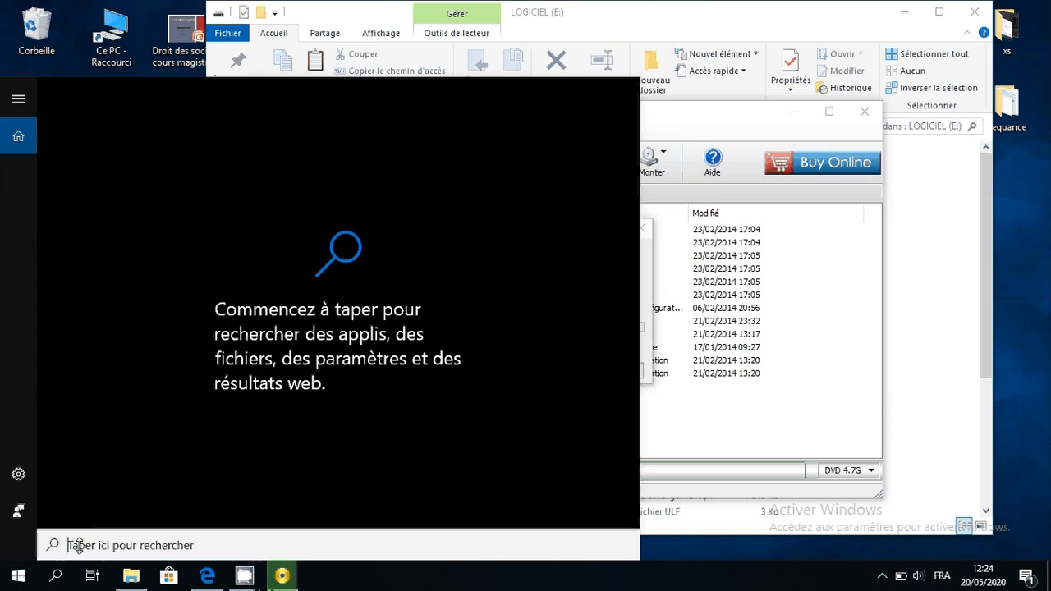
pyautogui.write('d')
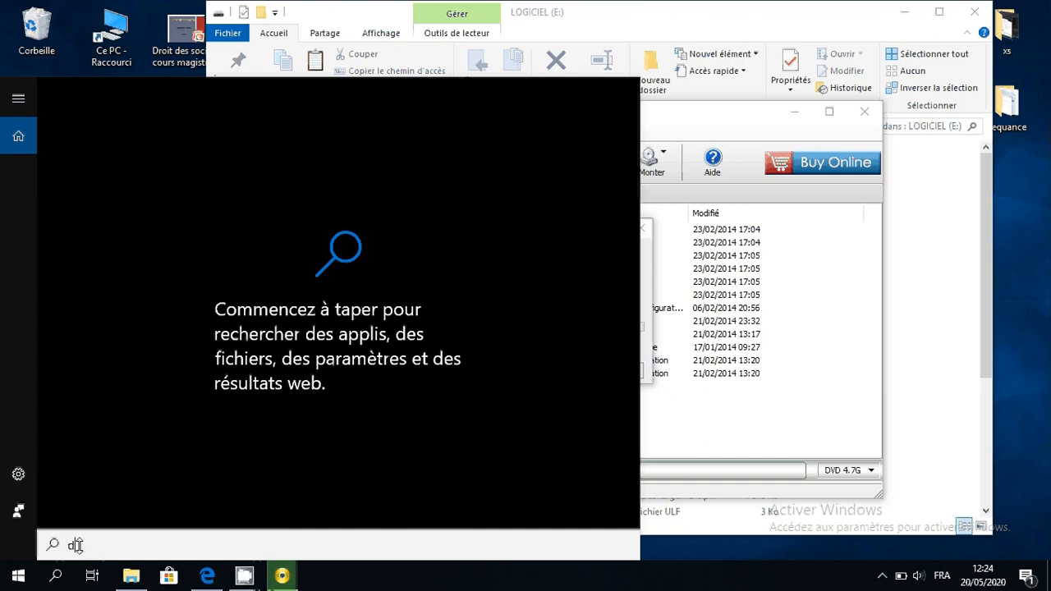
pyautogui.write('vdiag')
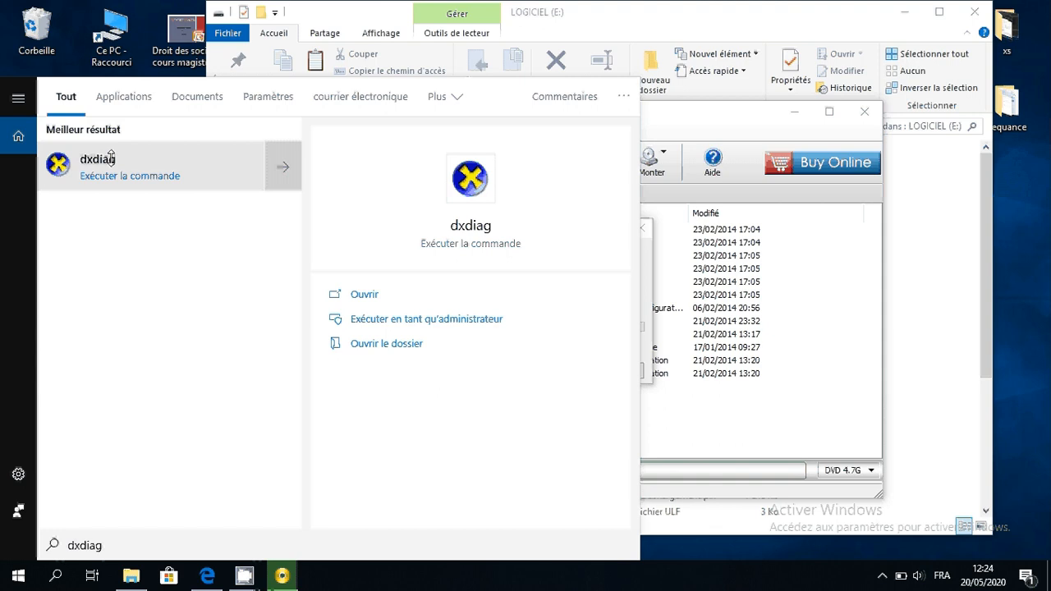
pyautogui.click(111, 159)
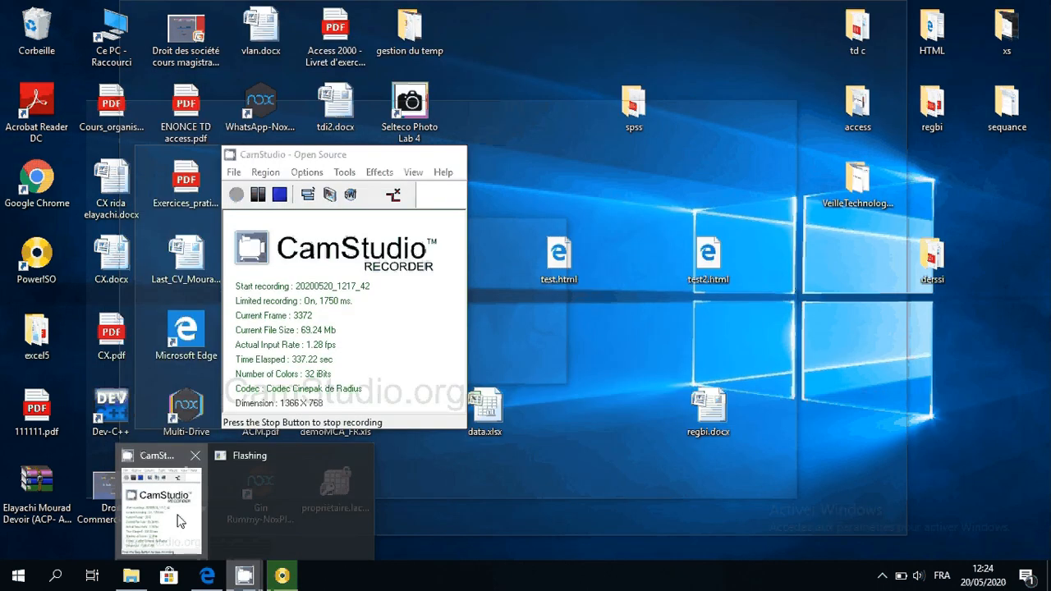
pyautogui.click(181, 521)
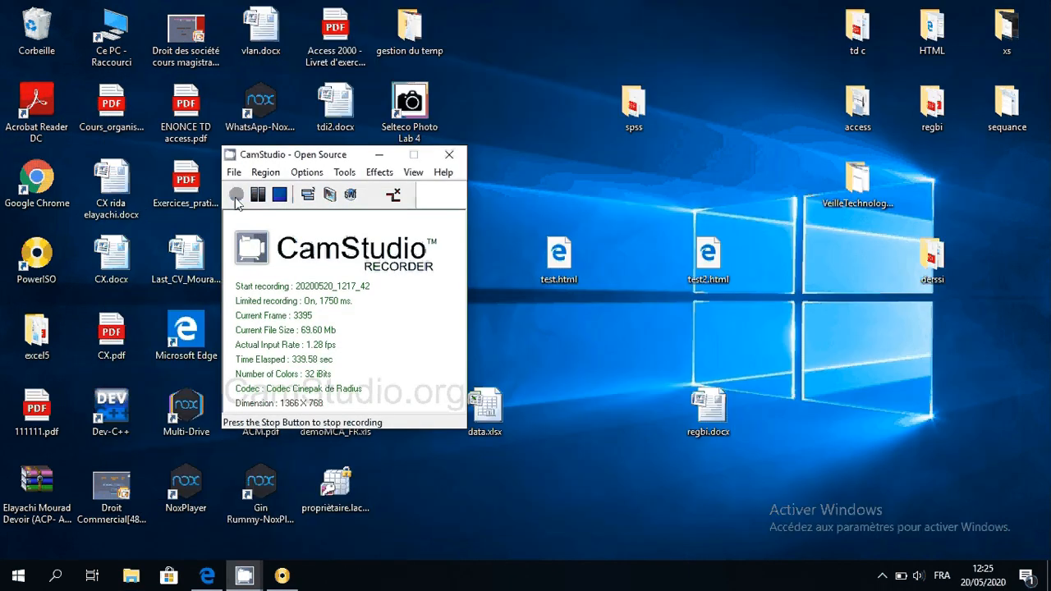
pyautogui.moveTo(282, 579)
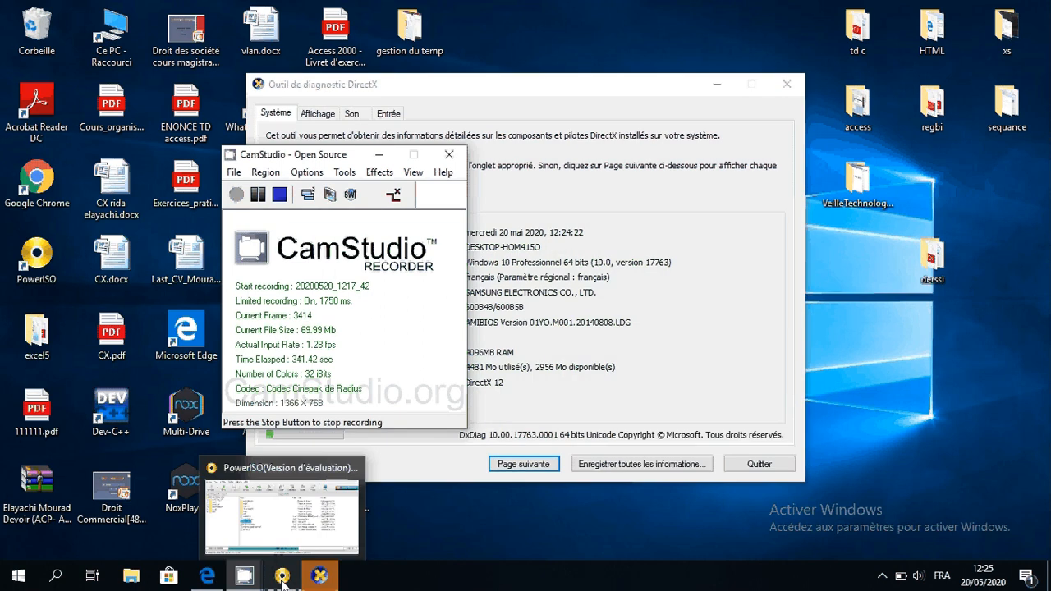
pyautogui.click(606, 85)
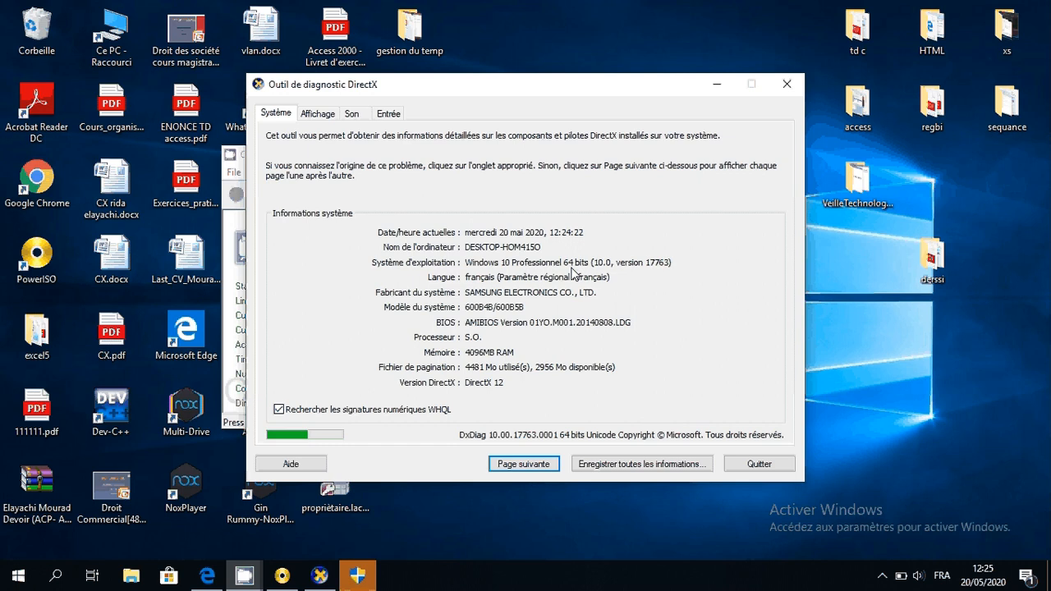
pyautogui.hotkey('alt', 'F4')
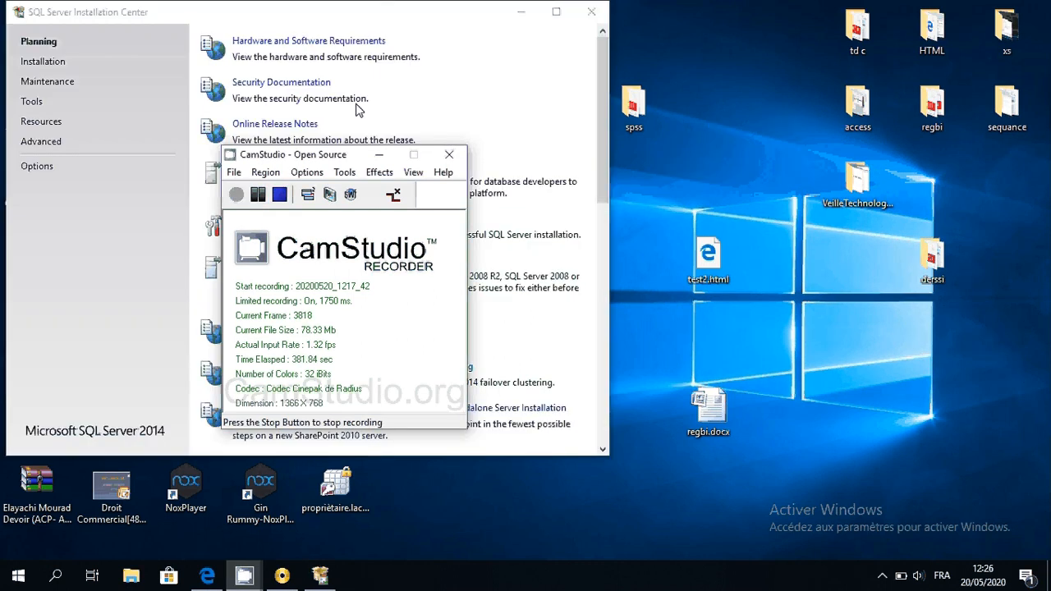
# Step: In SQL Server Installation Center, start a new SQL Server stand-alone installation from the installation options
pyautogui.click(390, 16)
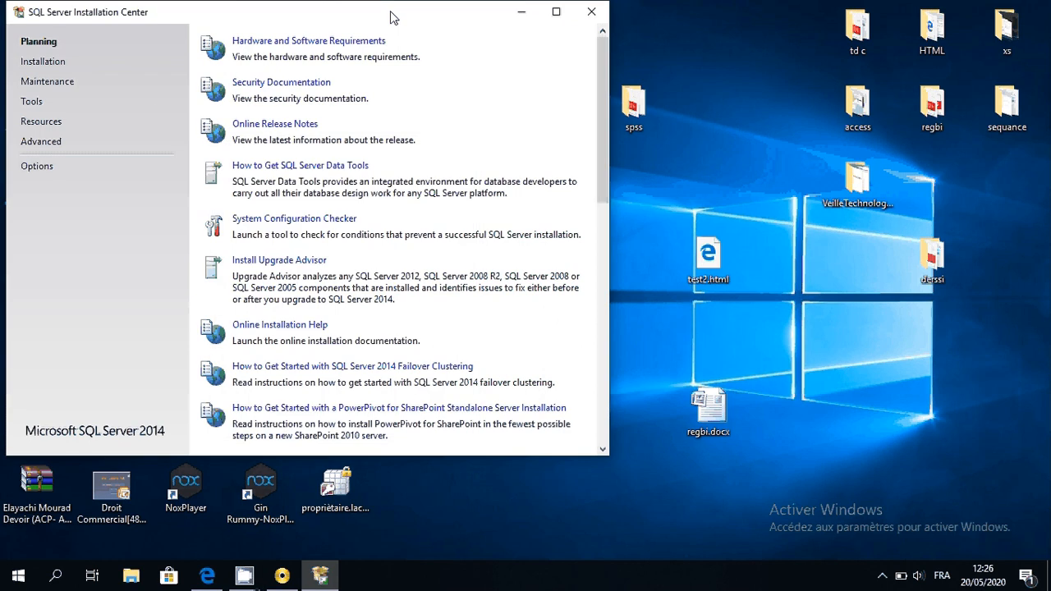
pyautogui.click(57, 63)
pyautogui.click(264, 43)
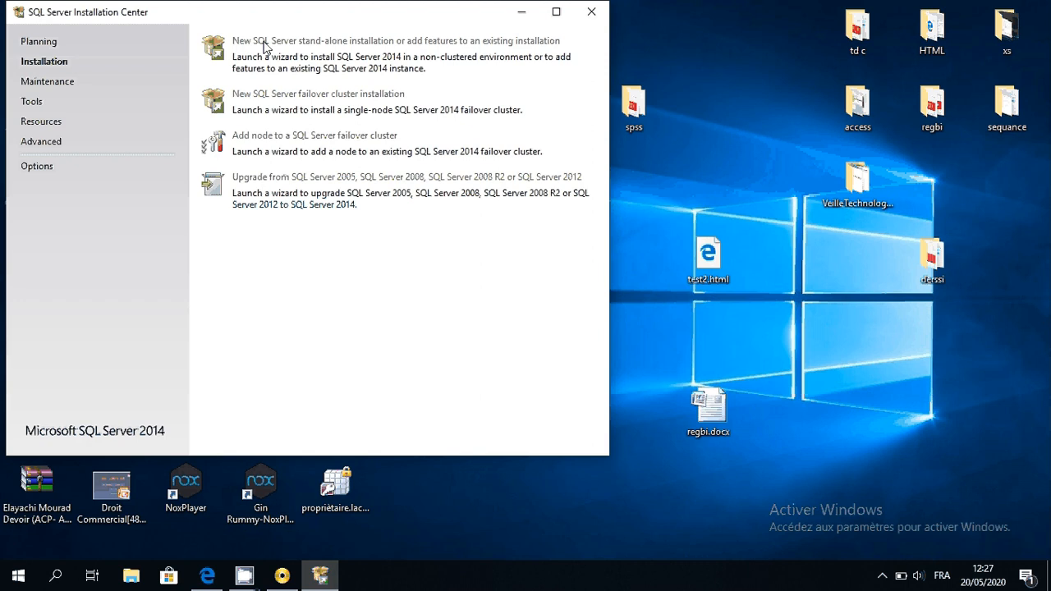
pyautogui.click(265, 47)
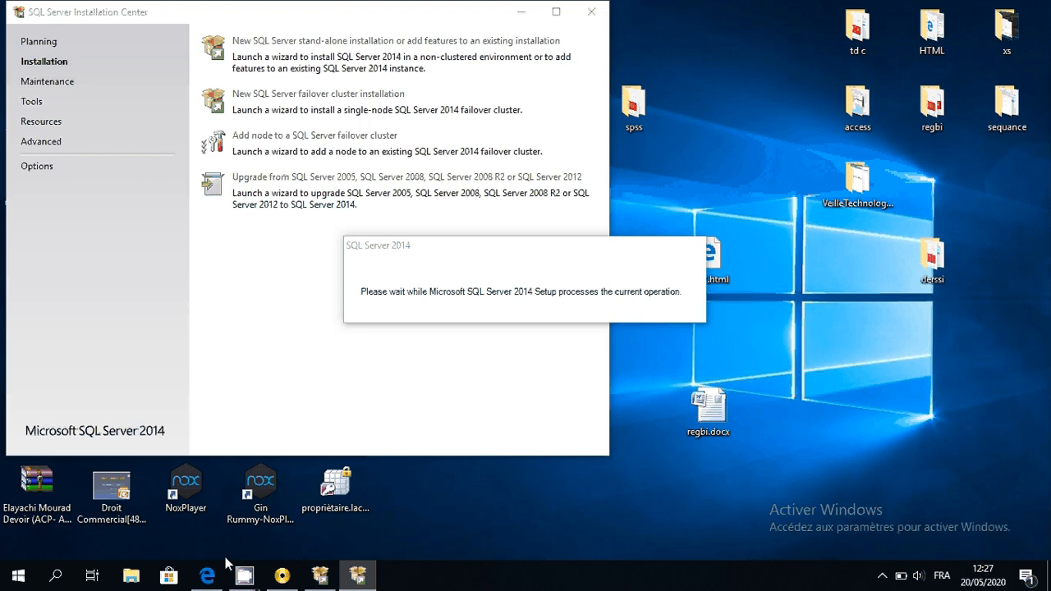
# Step: Proceed with the prefilled product key and accept the license terms in SQL Server 2014 Setup
pyautogui.moveTo(246, 578)
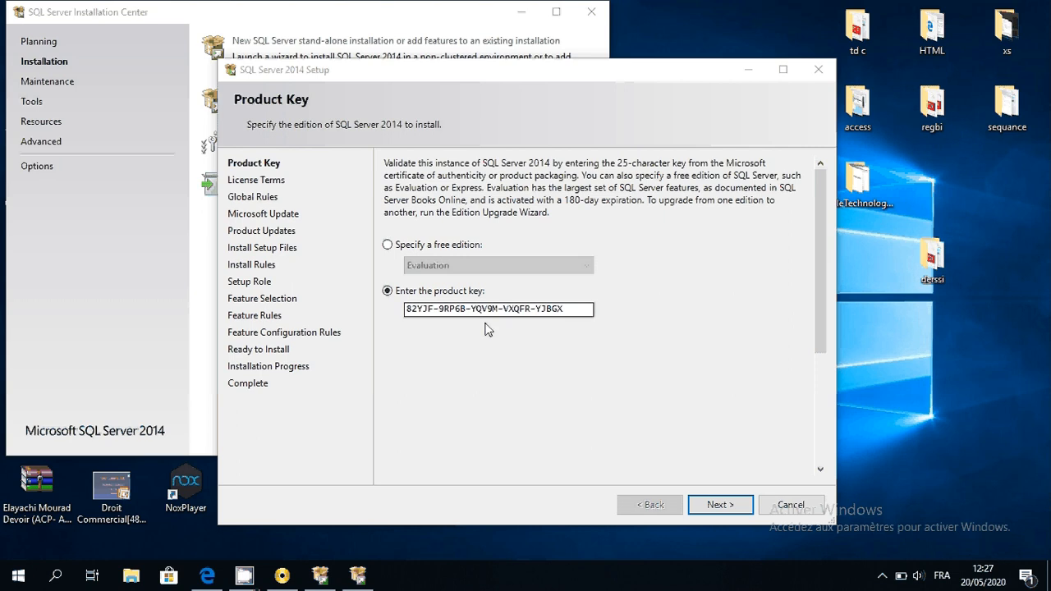
pyautogui.click(720, 503)
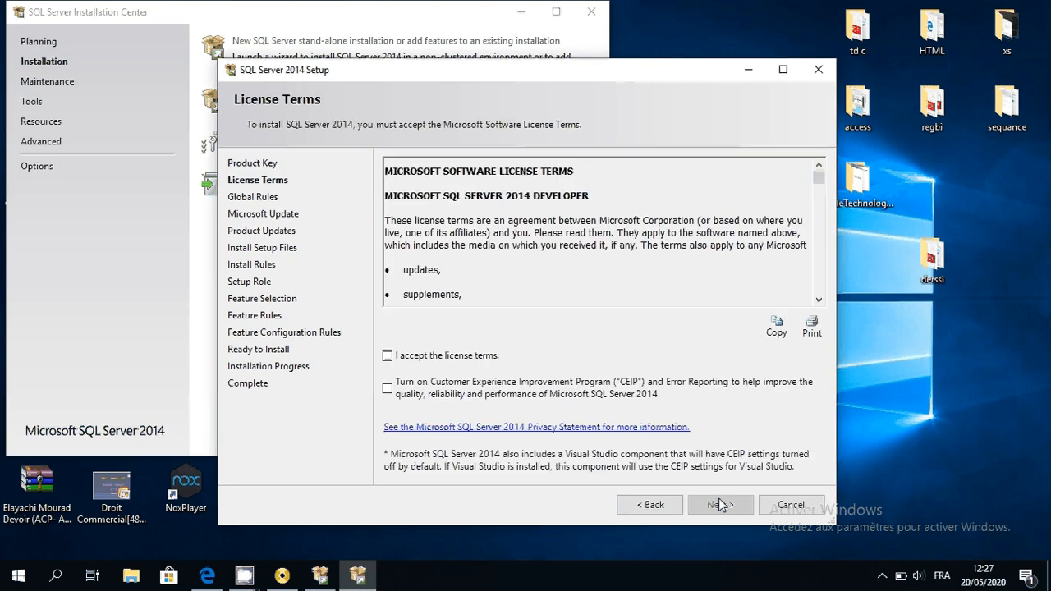
pyautogui.click(391, 358)
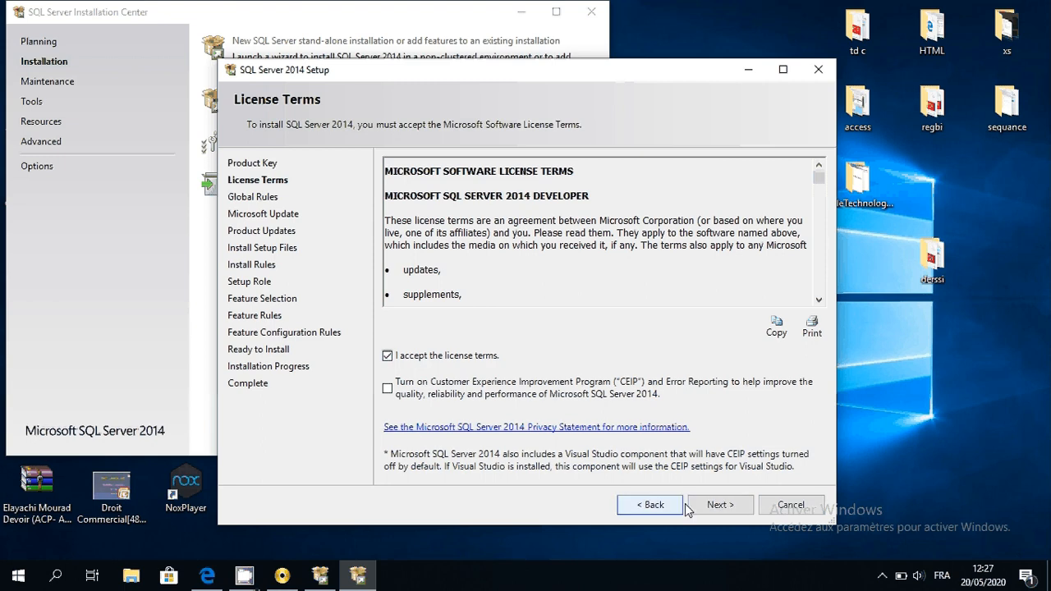
# Step: Continue past the license terms, leave Microsoft Update checking disabled, and proceed from the product updates page
pyautogui.click(712, 510)
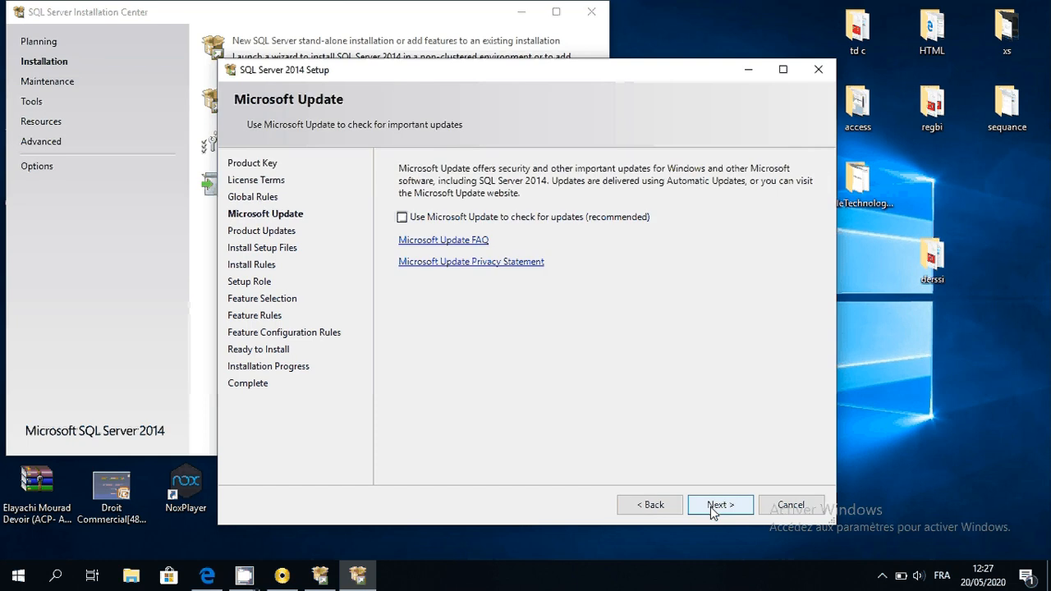
pyautogui.click(710, 507)
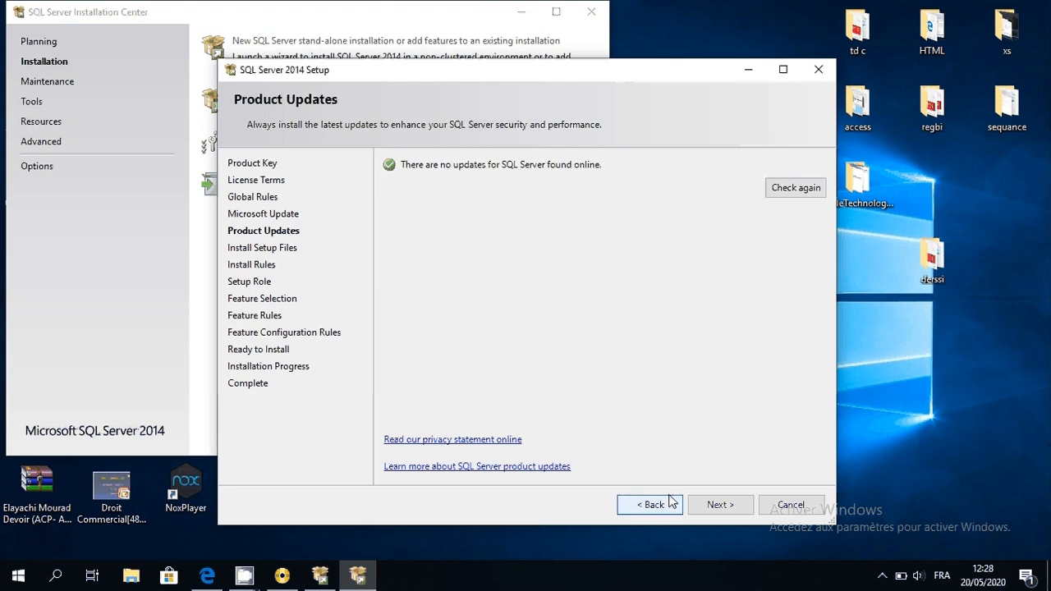
pyautogui.click(730, 510)
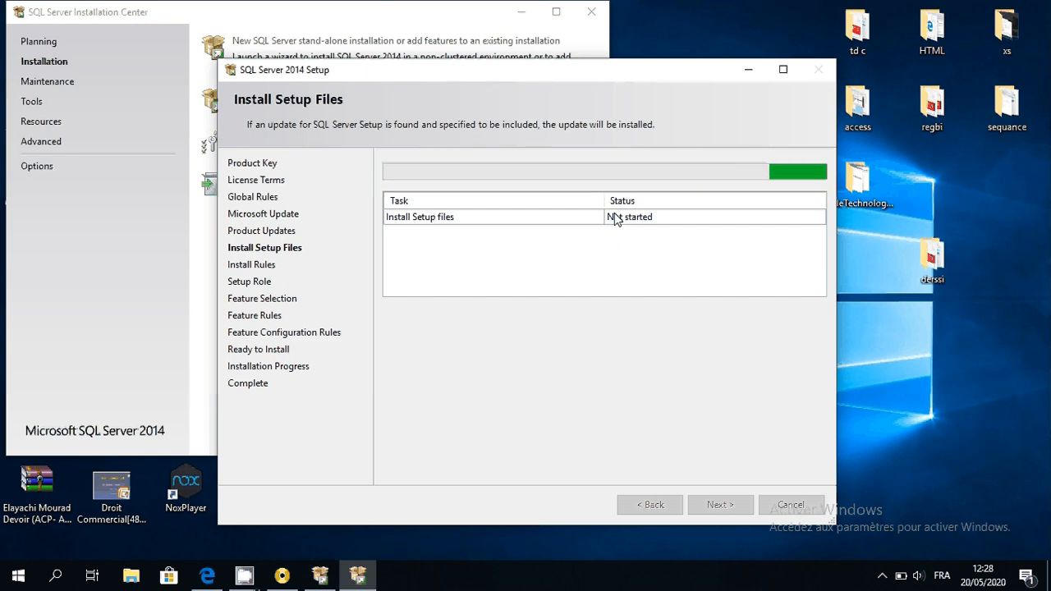
pyautogui.moveTo(245, 574)
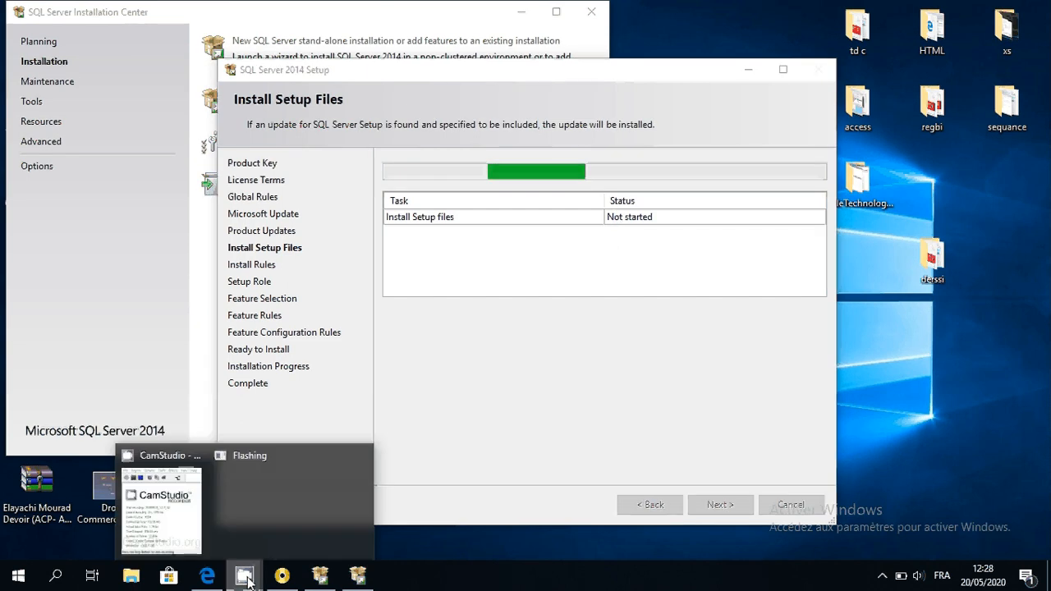
pyautogui.click(184, 526)
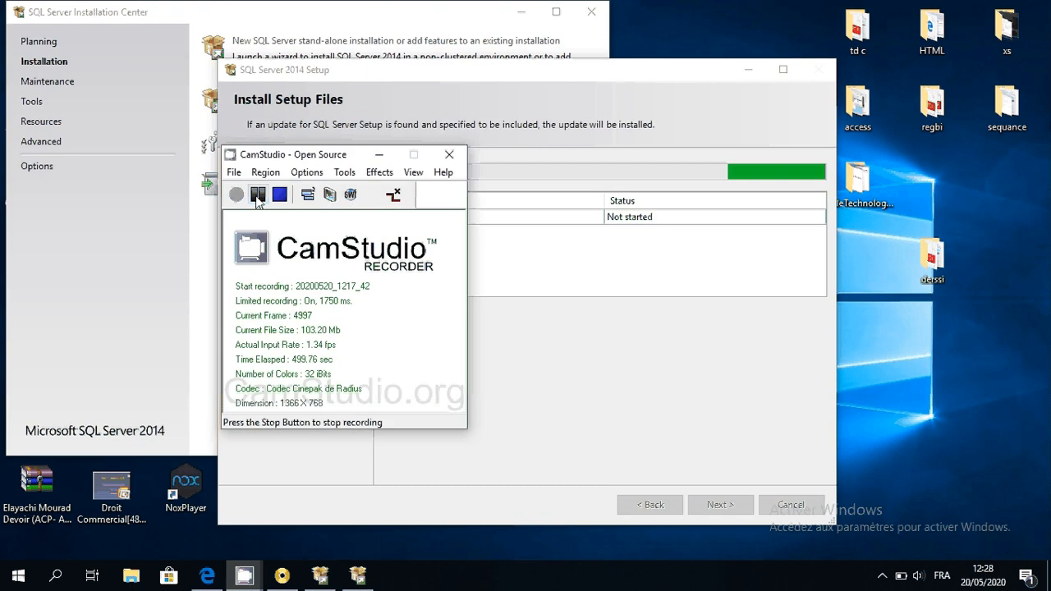
pyautogui.click(505, 464)
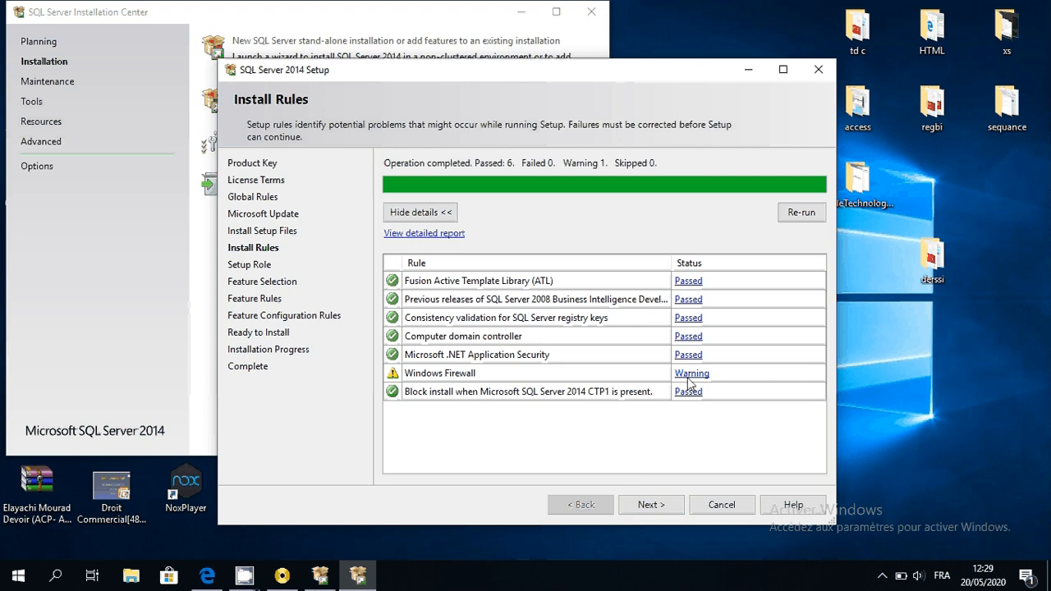
# Step: Proceed past the install rules, keep the SQL Server Feature Installation role and select all features for installation
pyautogui.click(647, 516)
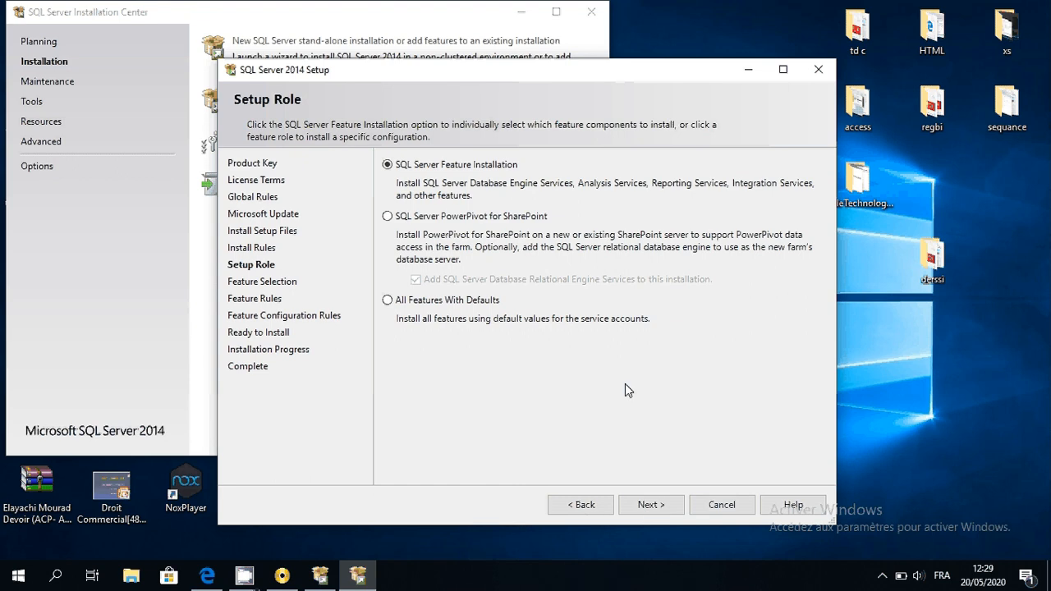
pyautogui.click(645, 506)
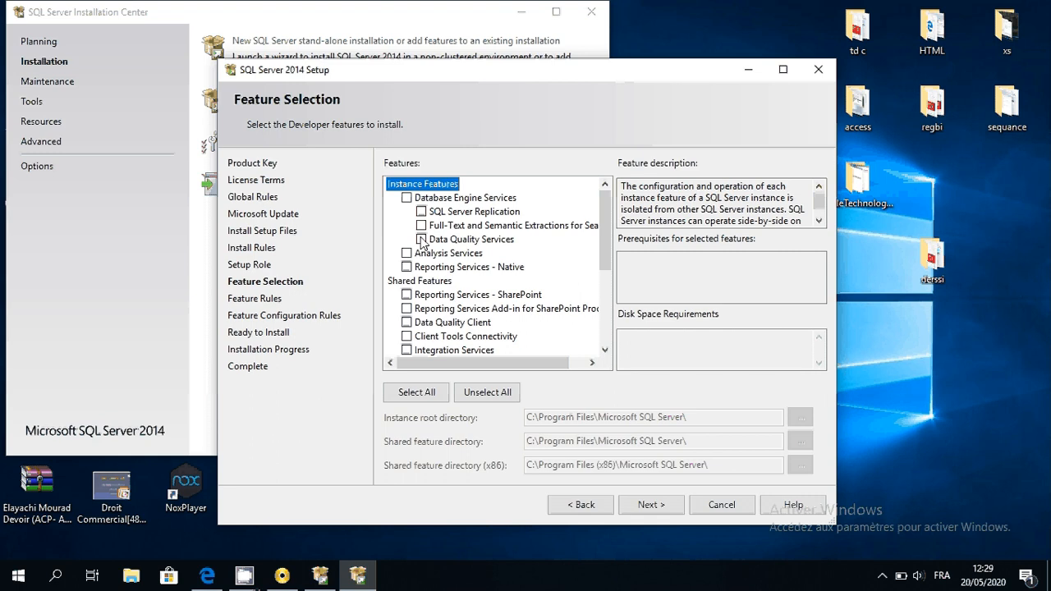
pyautogui.click(441, 393)
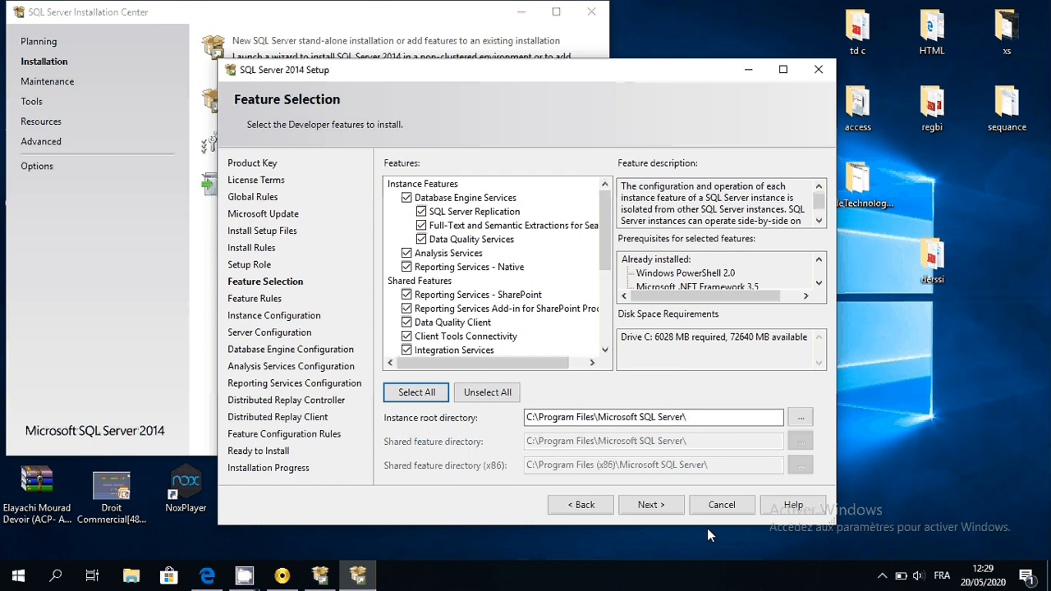
pyautogui.click(661, 506)
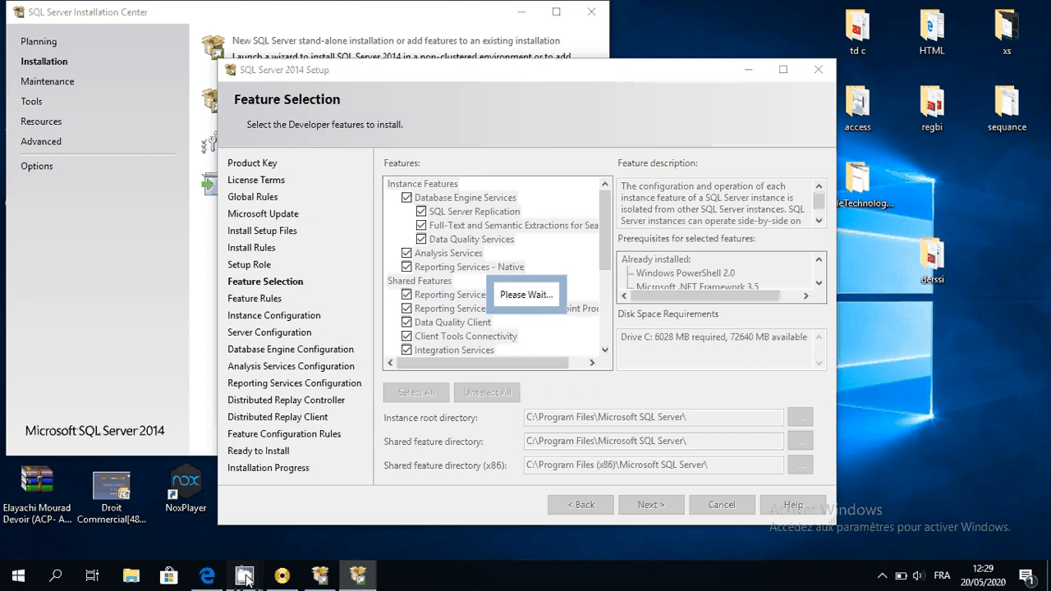
pyautogui.moveTo(247, 579)
pyautogui.click(197, 521)
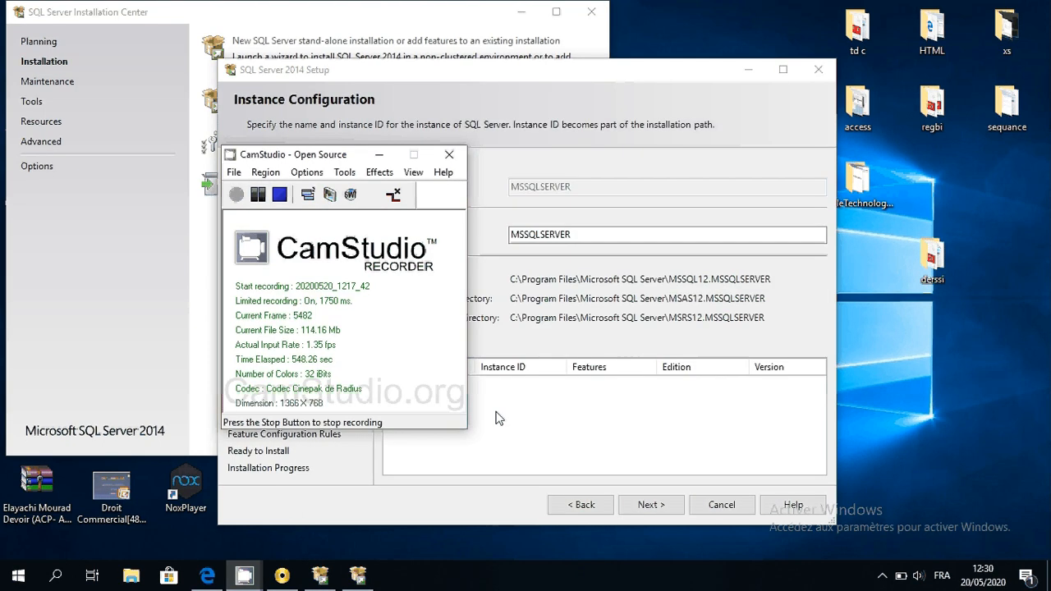
pyautogui.click(626, 173)
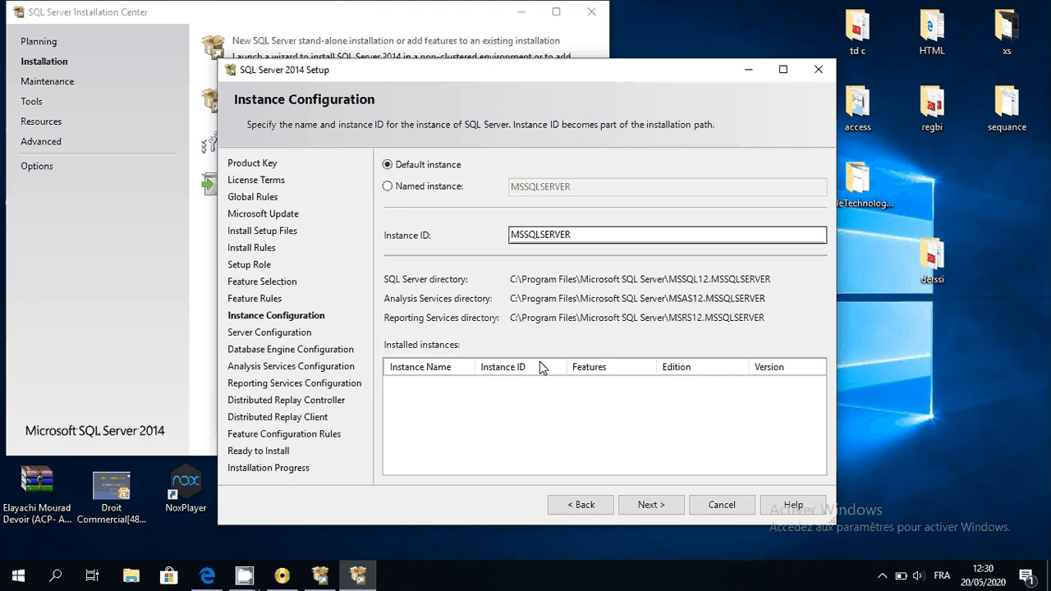
# Step: Keep the default instance with the instance ID MSSQLSERVER and proceed
pyautogui.click(648, 505)
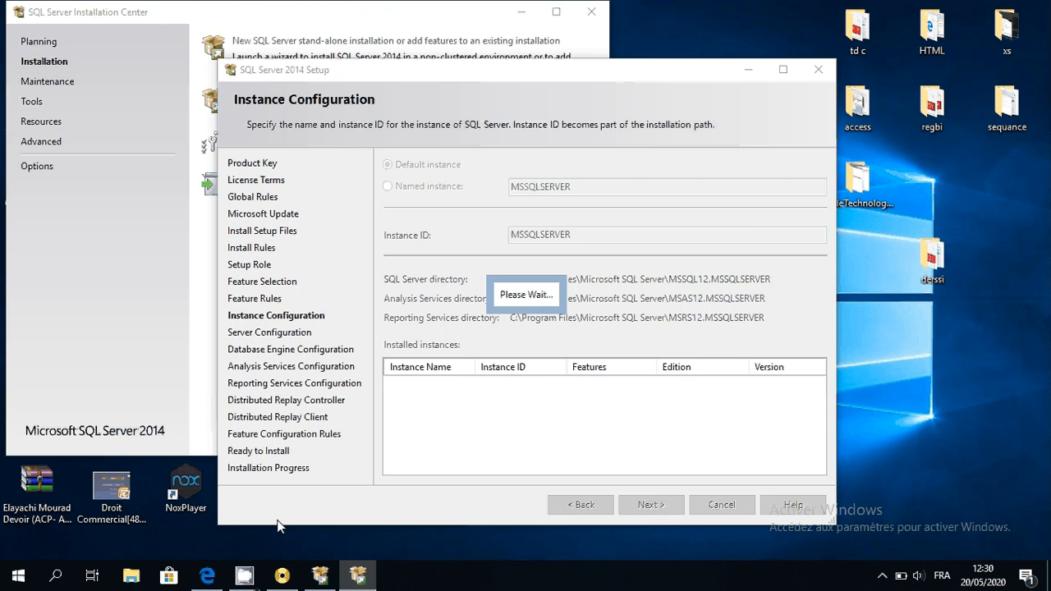
pyautogui.moveTo(246, 576)
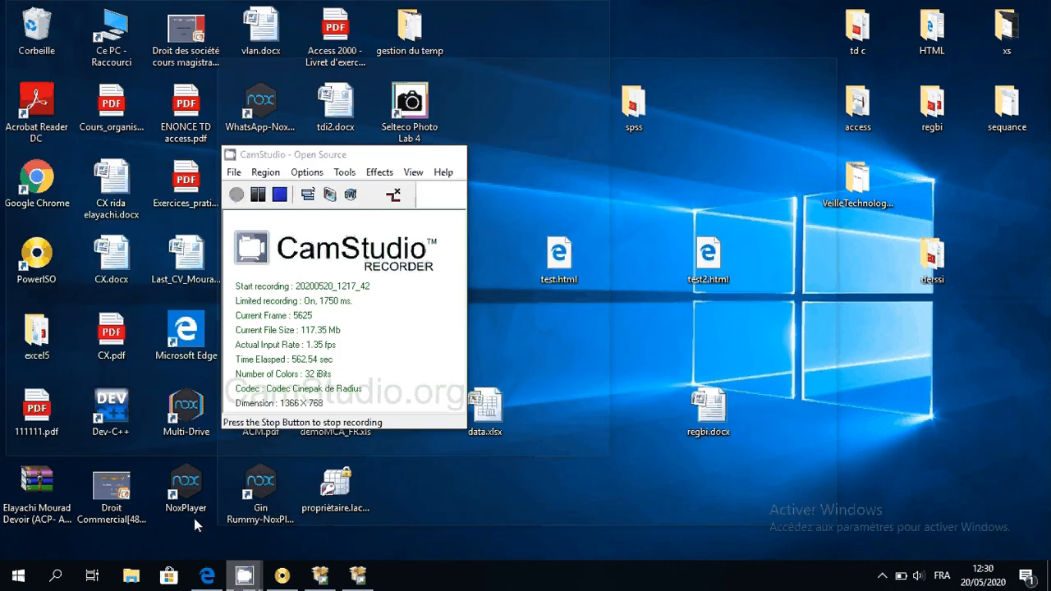
pyautogui.click(194, 518)
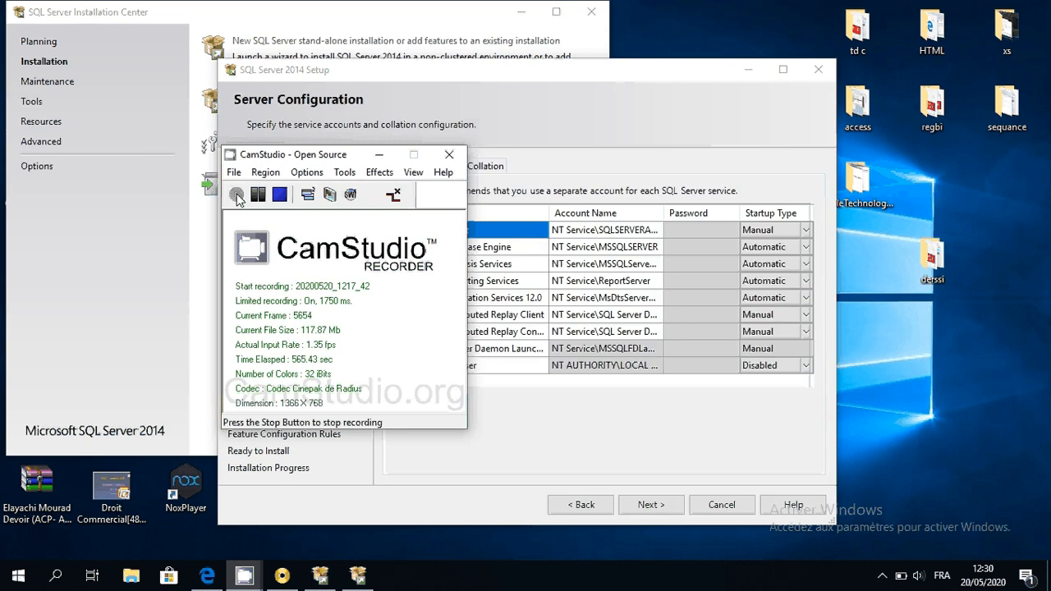
pyautogui.click(499, 430)
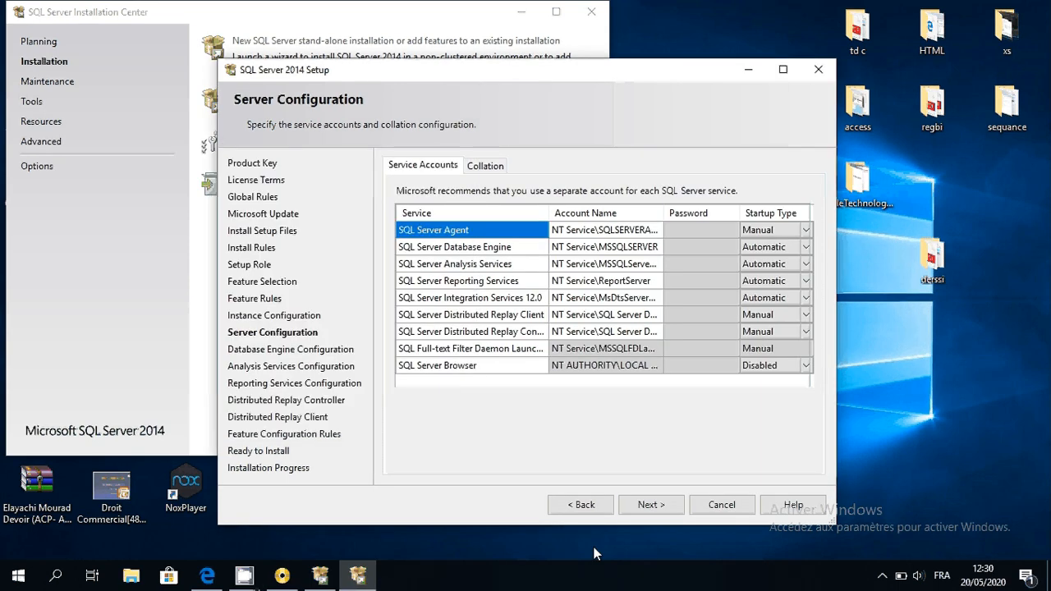
# Step: Keep the default service accounts and Windows authentication mode, and add the current user as Database Engine and Analysis Services administrator
pyautogui.click(662, 504)
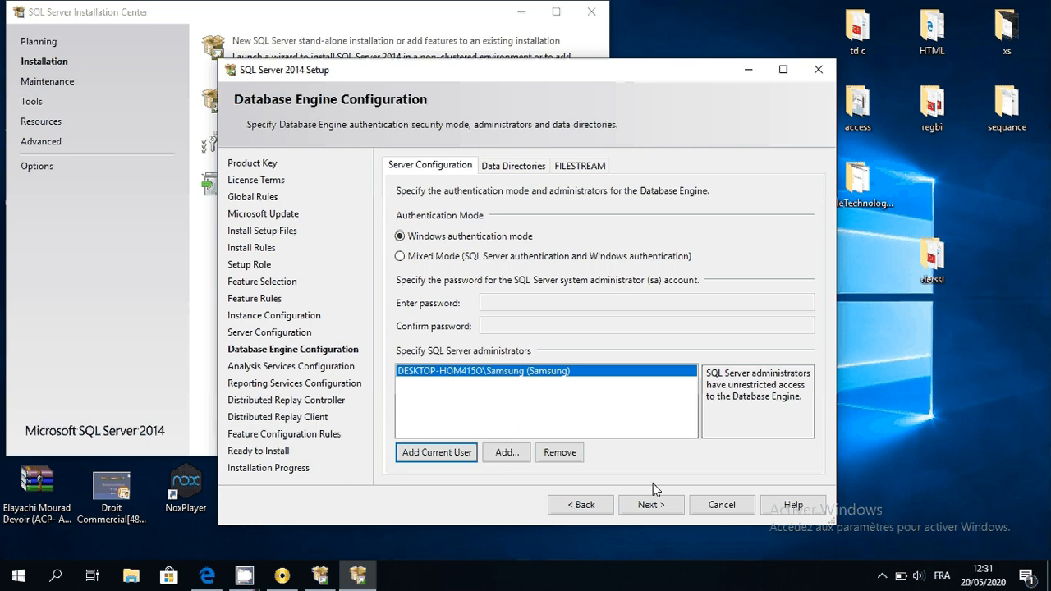
pyautogui.click(648, 505)
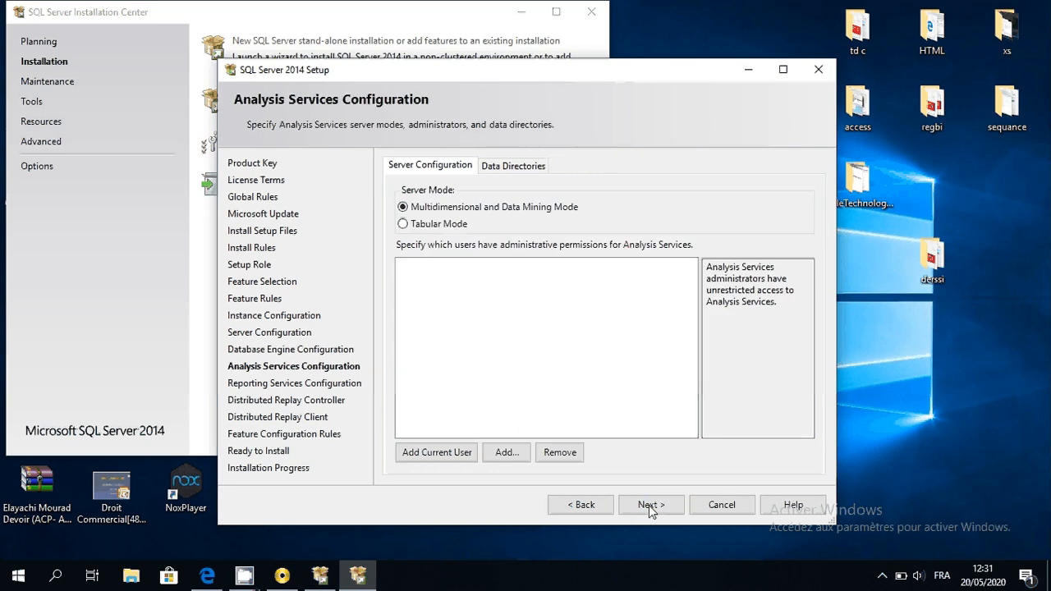
pyautogui.click(436, 453)
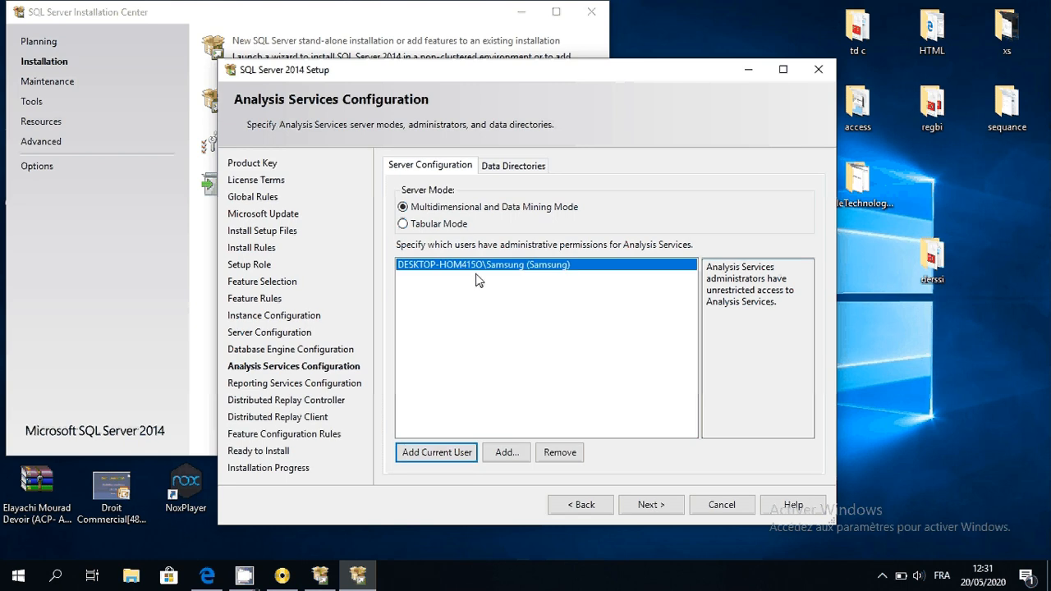
pyautogui.click(645, 506)
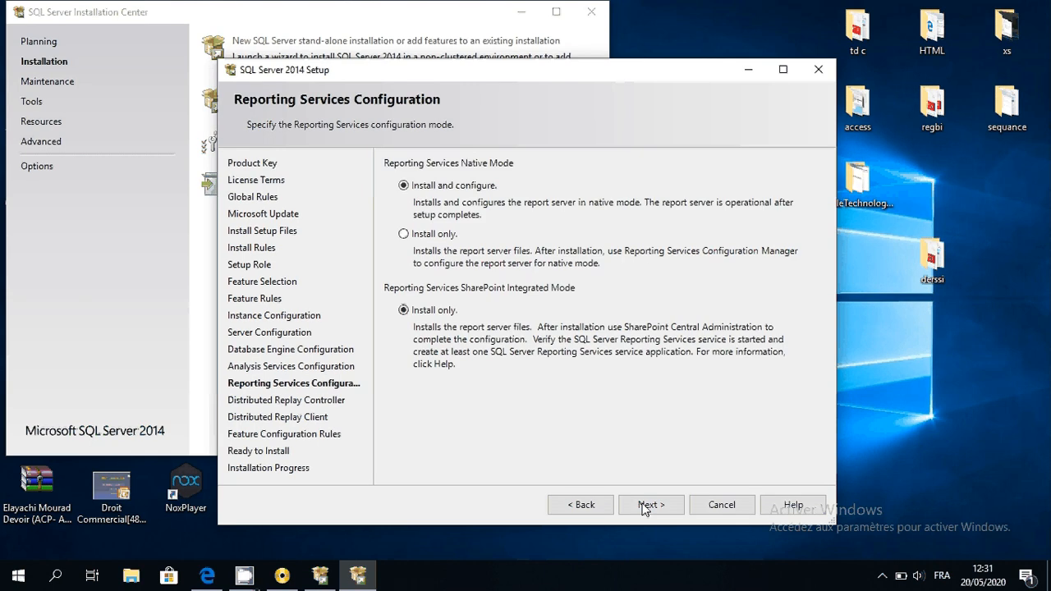
# Step: Keep the Reporting Services defaults, grant the current user Distributed Replay Controller permissions, and start the installation with default client settings
pyautogui.click(645, 507)
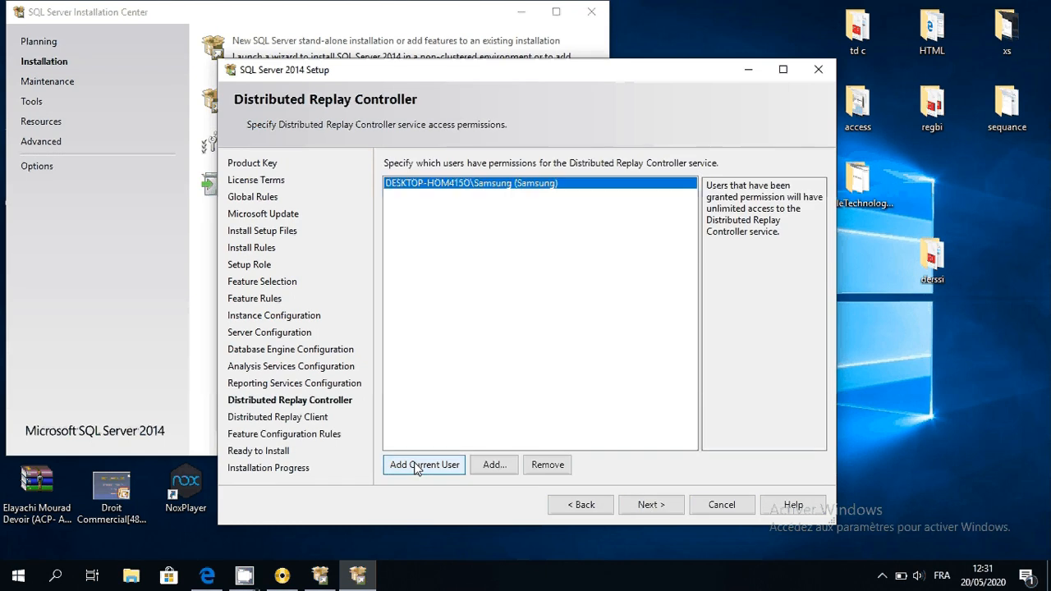
pyautogui.click(648, 504)
pyautogui.click(648, 505)
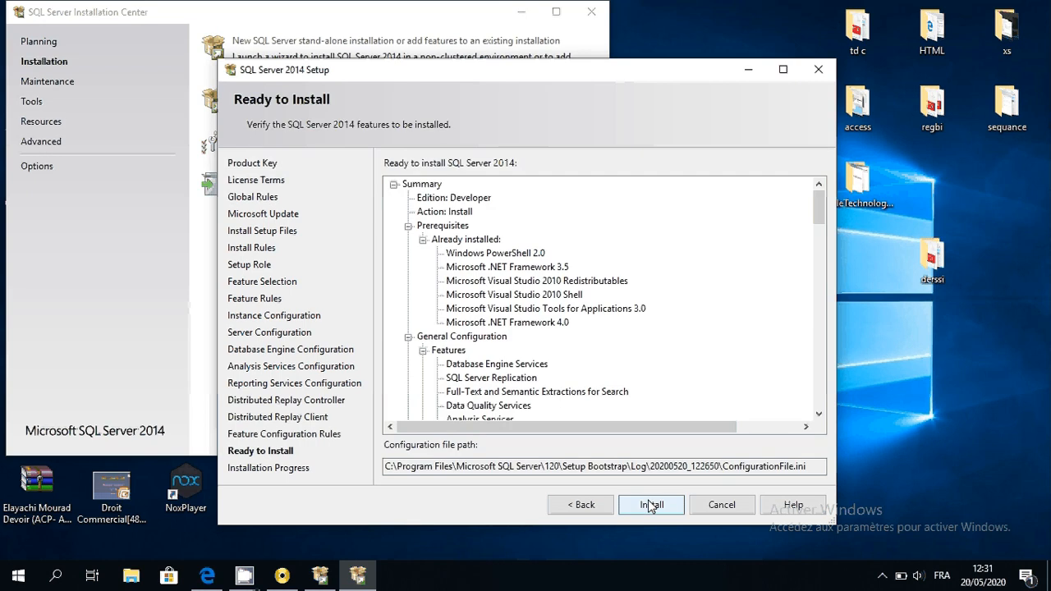
pyautogui.click(652, 505)
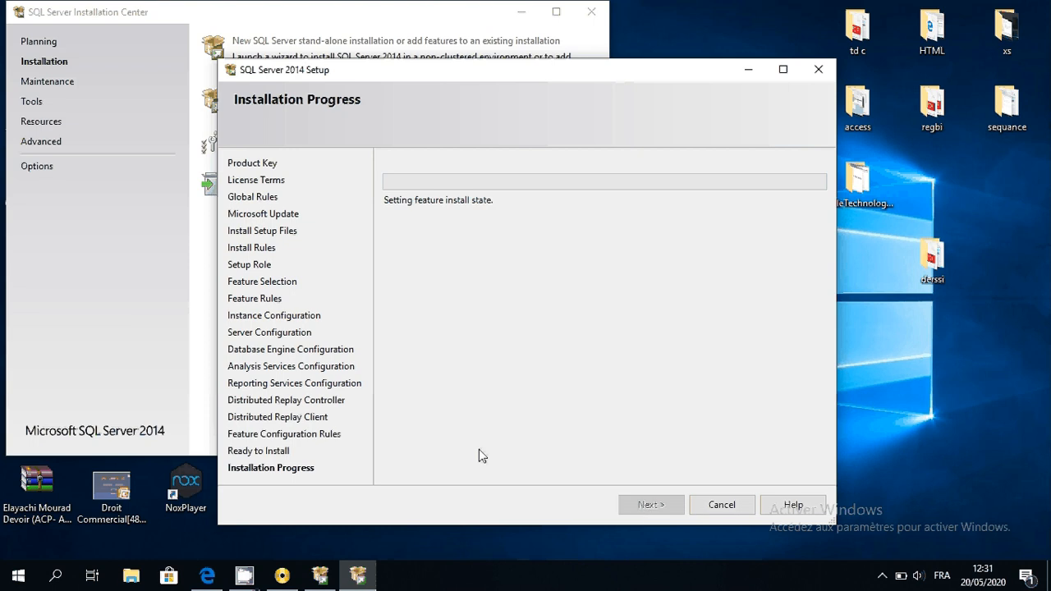
pyautogui.click(245, 575)
pyautogui.click(184, 534)
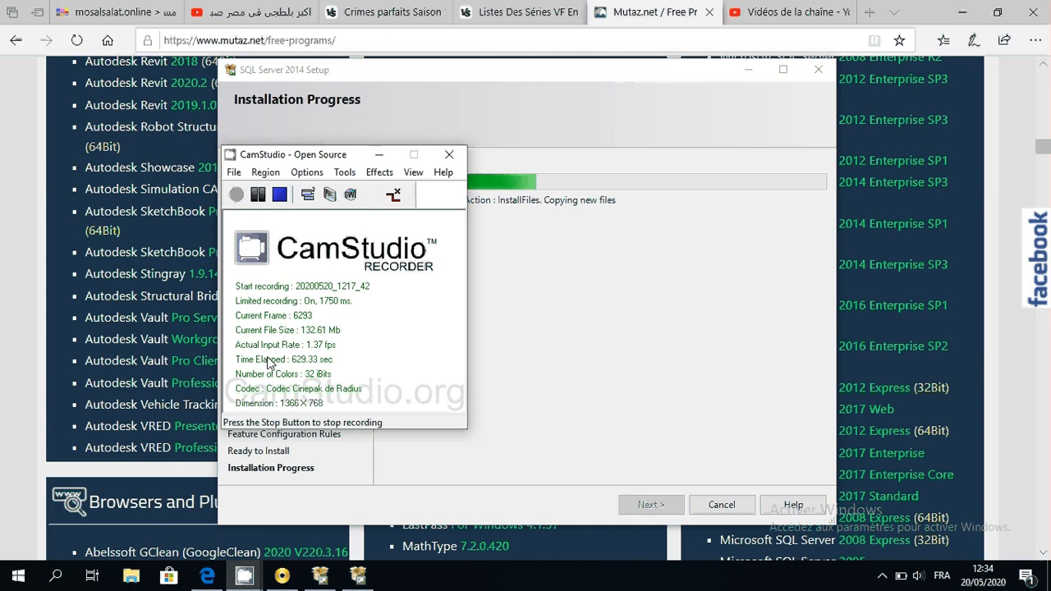
pyautogui.click(358, 577)
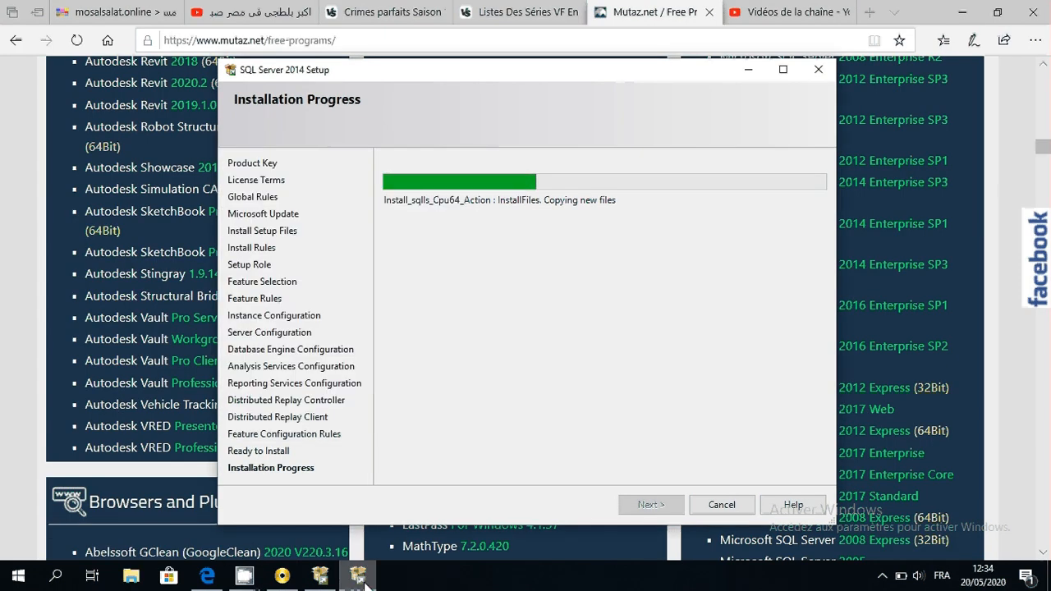
# Step: Find the Microsoft SQL Server 2014 folder among the Windows programs, expand it and examine its installed entries
pyautogui.click(18, 579)
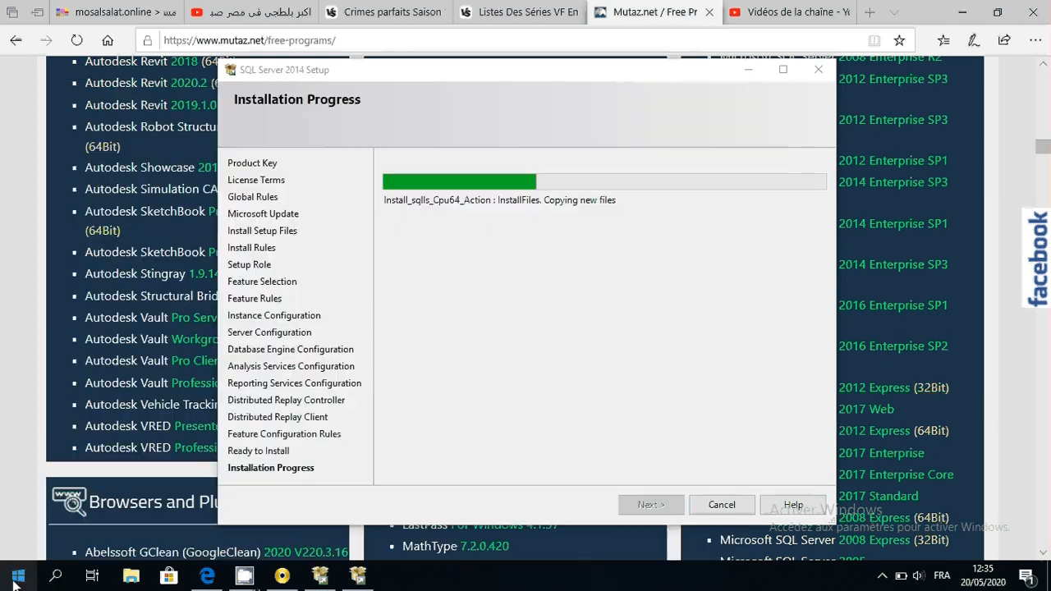
pyautogui.click(16, 578)
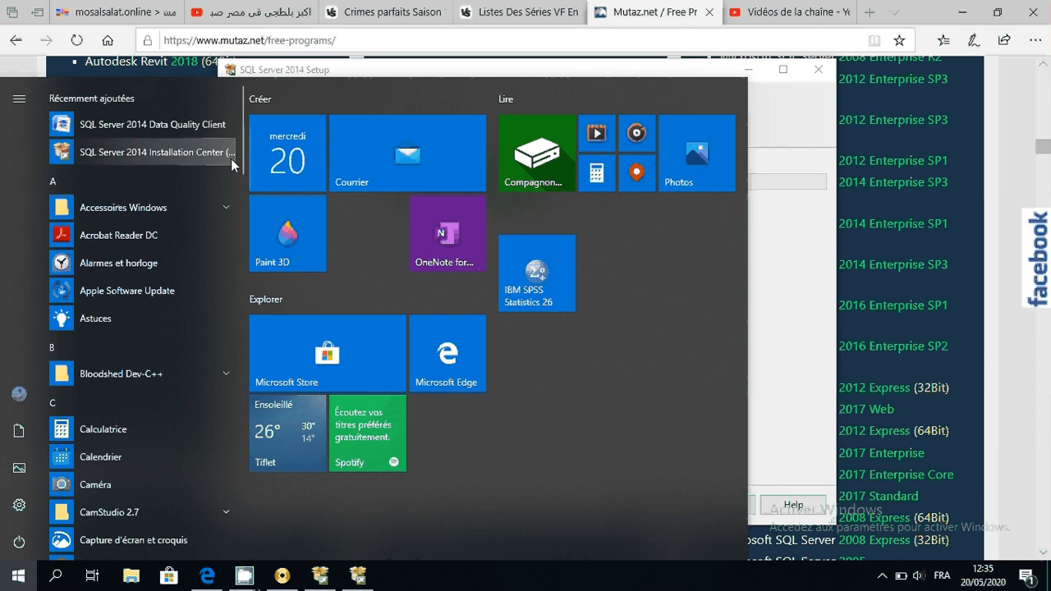
pyautogui.scroll(-3, 234, 162)
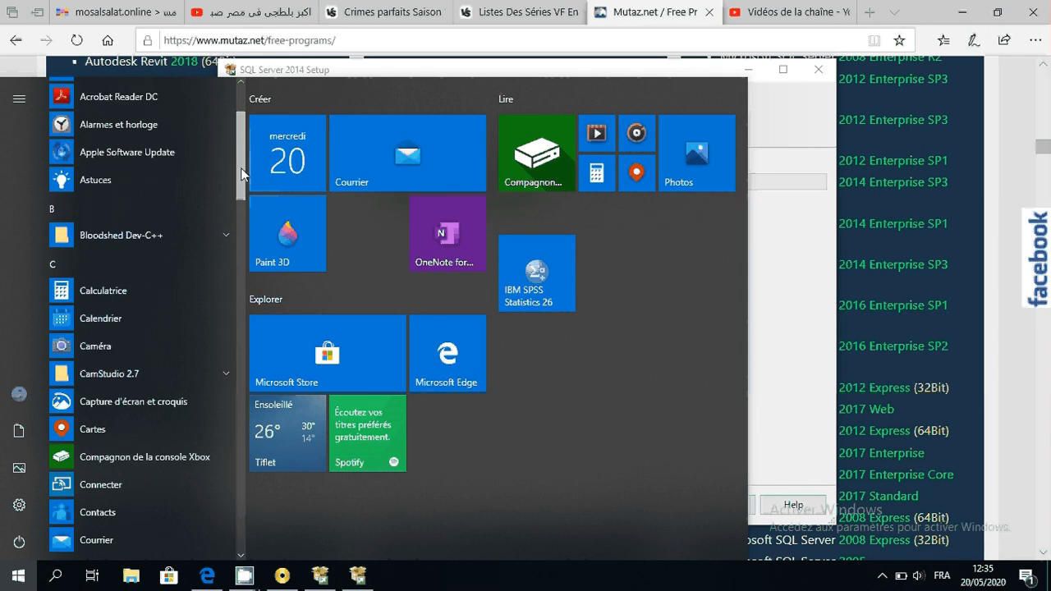
pyautogui.moveTo(240, 168); pyautogui.dragTo(238, 325)
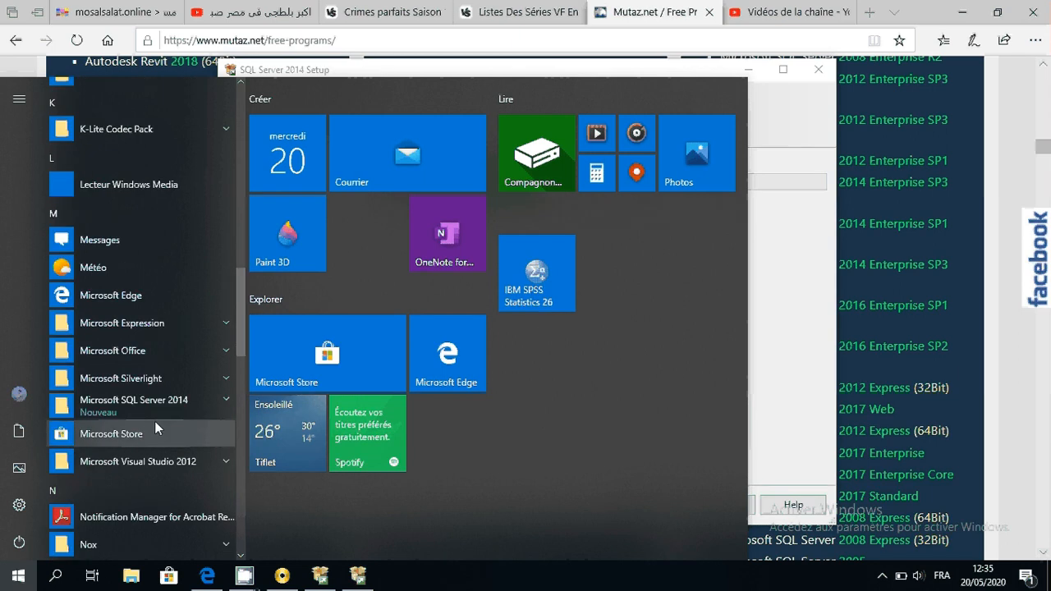
pyautogui.click(223, 410)
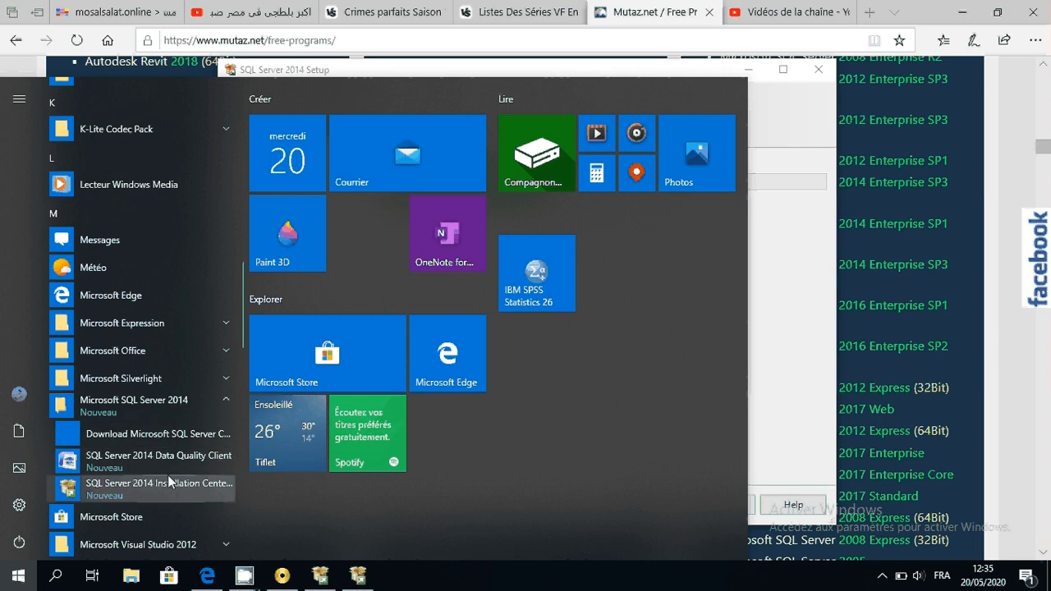
pyautogui.click(133, 400)
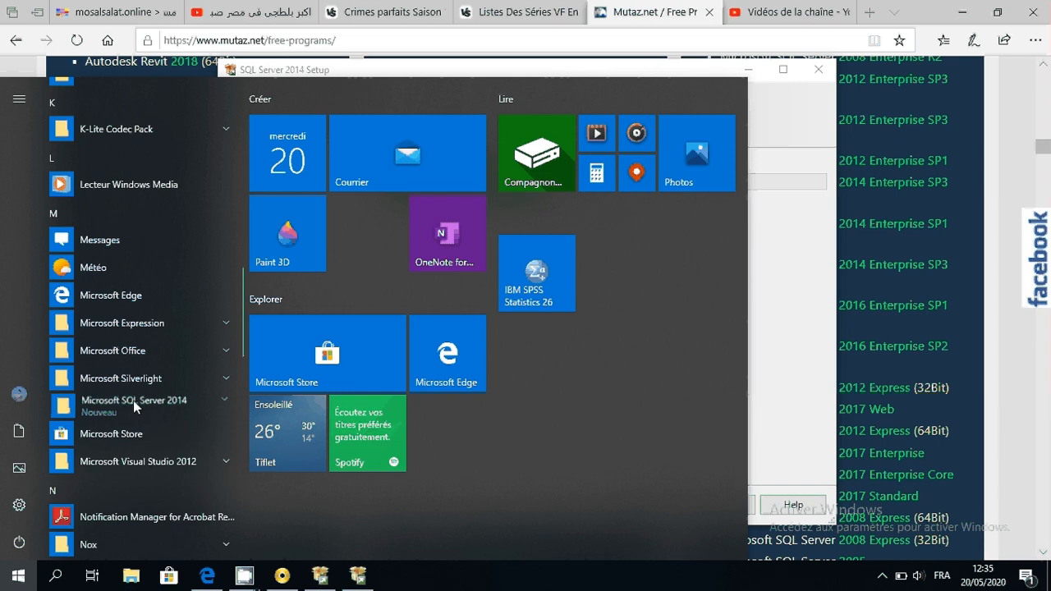
pyautogui.click(226, 399)
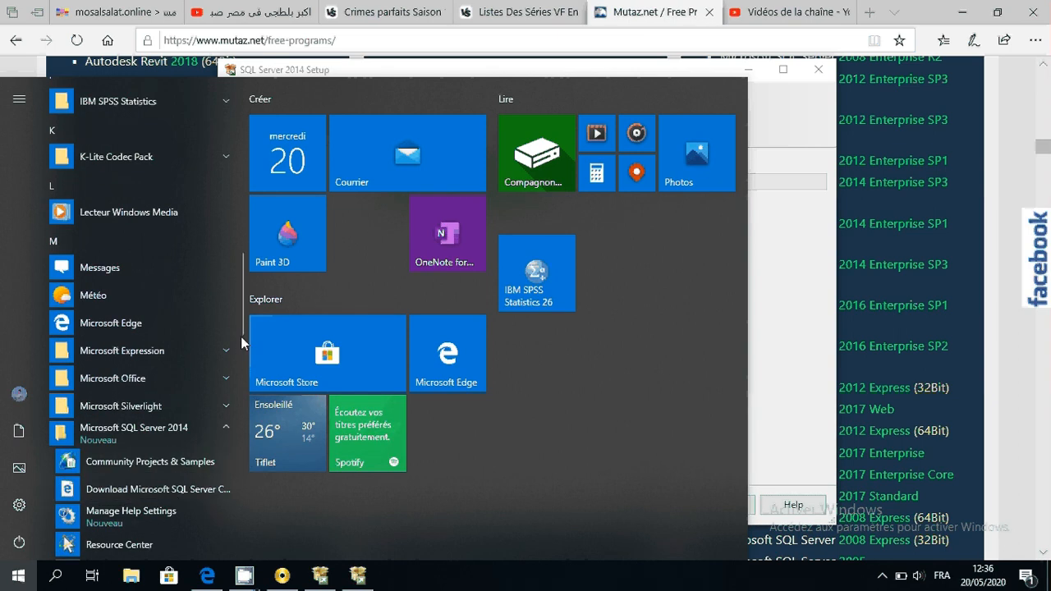
pyautogui.scroll(-1, 242, 335)
pyautogui.moveTo(243, 327); pyautogui.dragTo(242, 349)
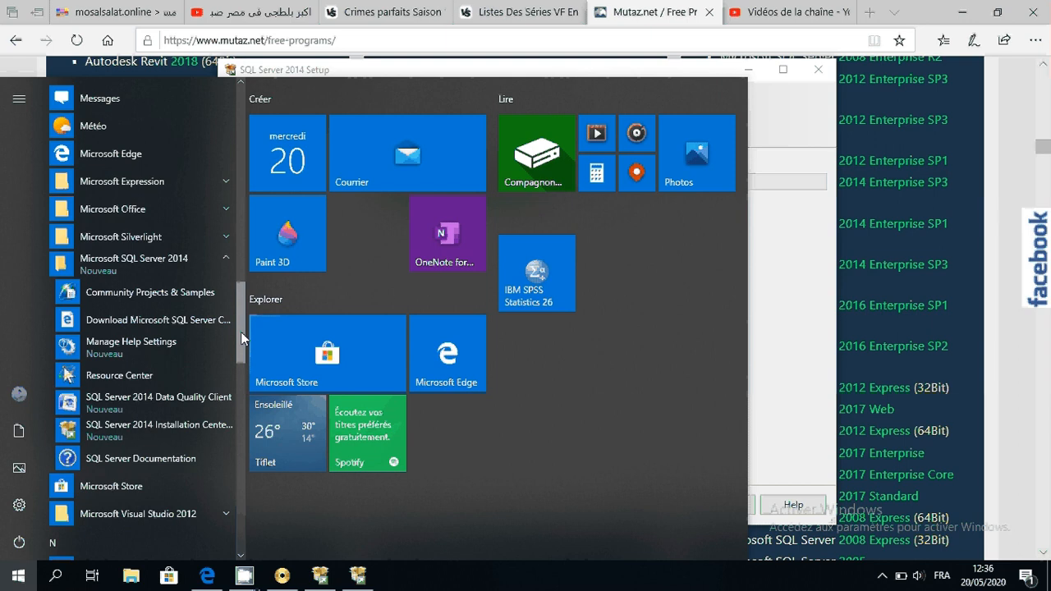
pyautogui.scroll(-1, 240, 332)
pyautogui.scroll(1, 241, 354)
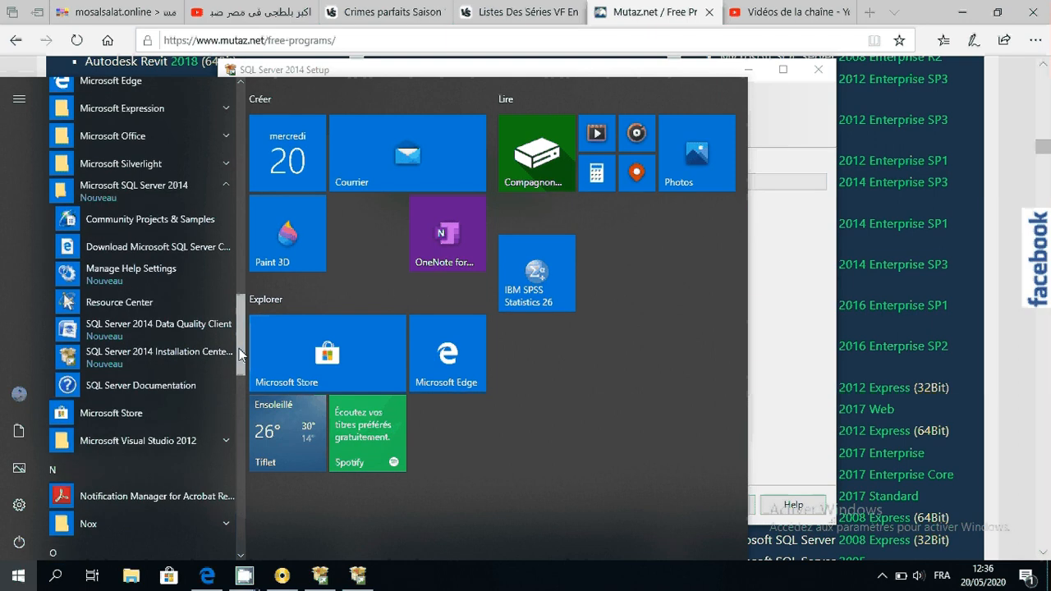
pyautogui.moveTo(239, 349); pyautogui.dragTo(231, 383)
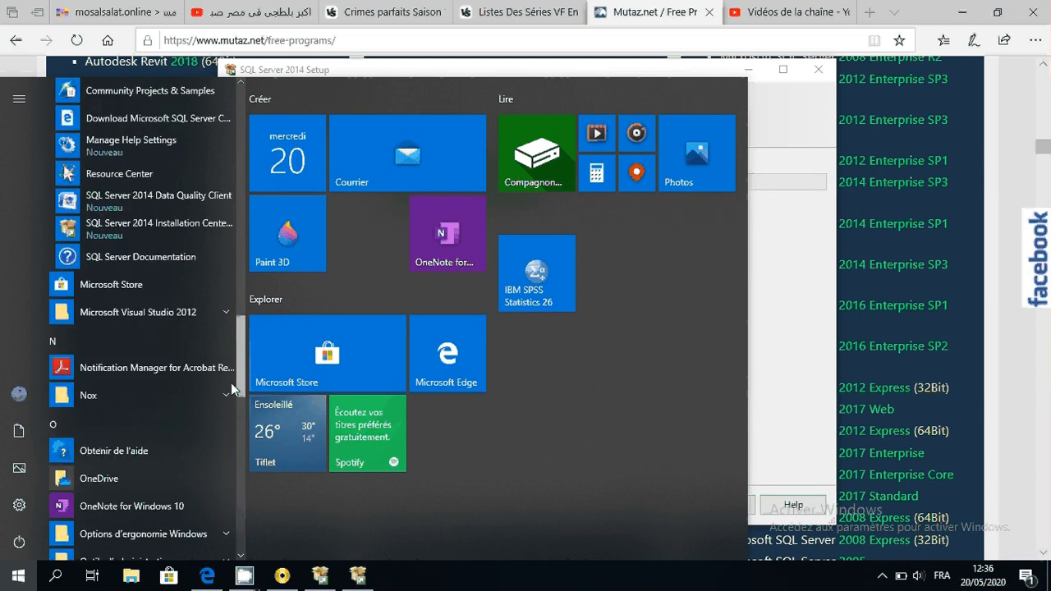
# Step: Look through the remaining Windows programs and recheck the entries in the Microsoft SQL Server 2014 folder
pyautogui.scroll(-3, 230, 386)
pyautogui.scroll(-12, 229, 392)
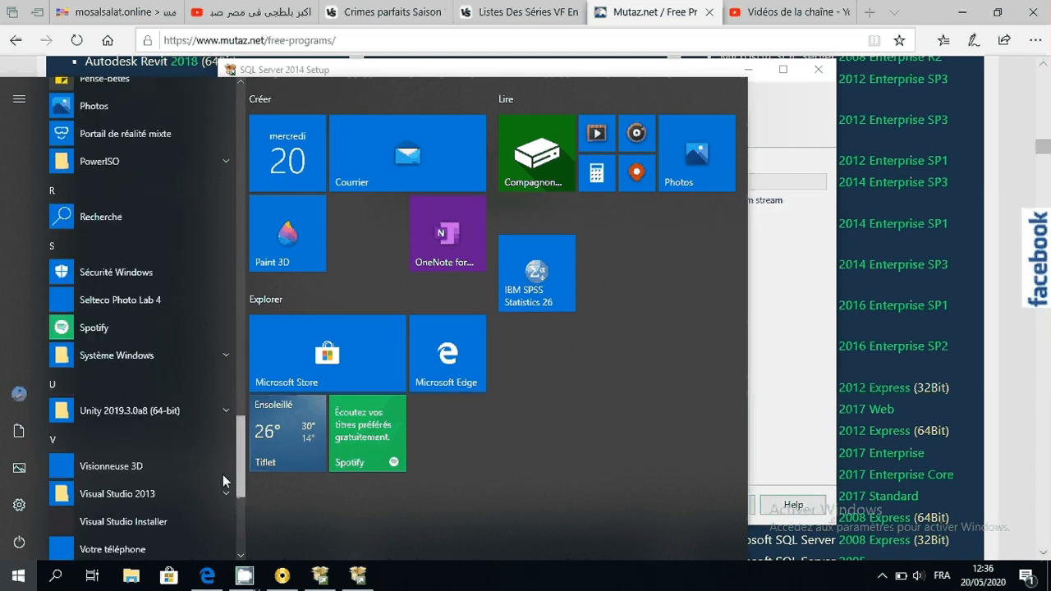
pyautogui.scroll(-1, 223, 474)
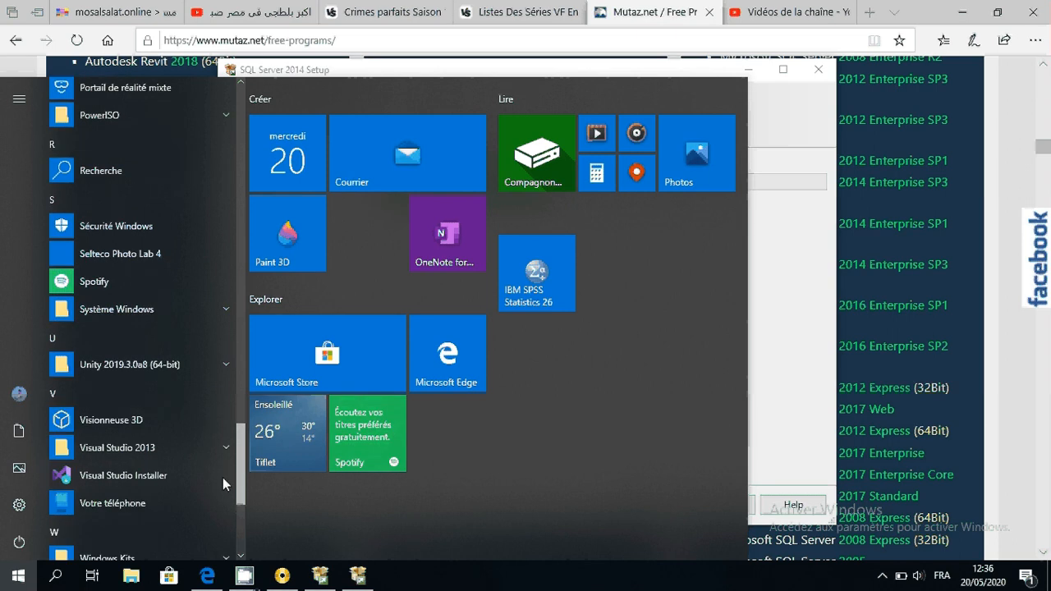
pyautogui.scroll(-3, 223, 483)
pyautogui.scroll(-1, 243, 488)
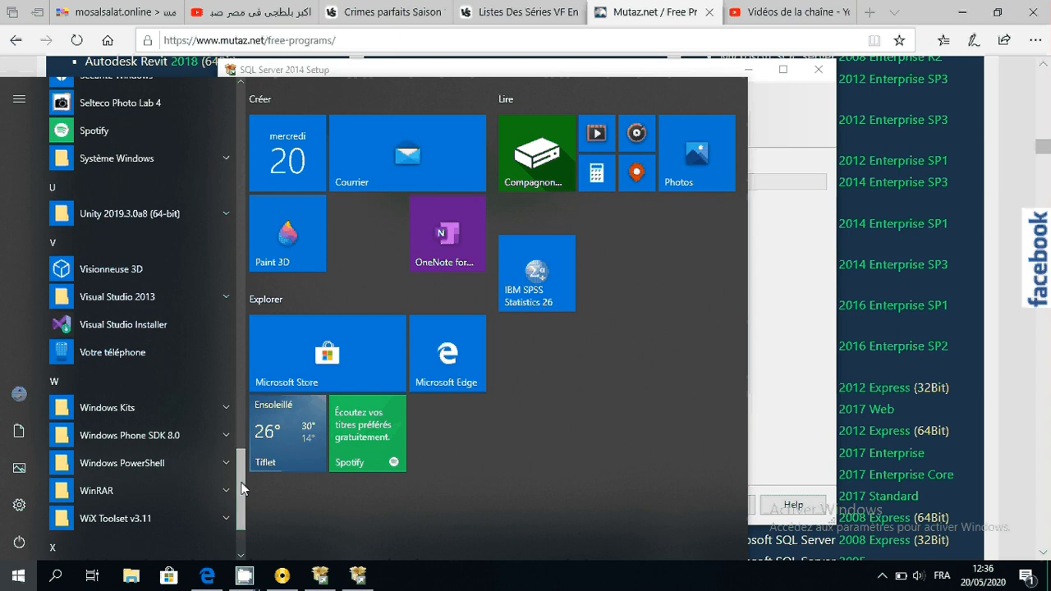
pyautogui.scroll(-3, 243, 488)
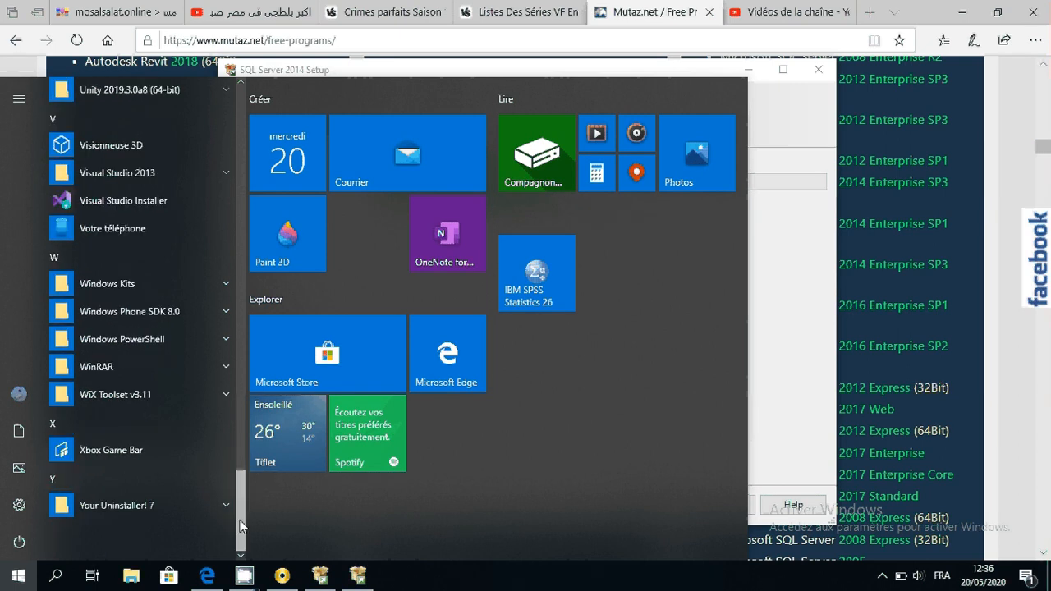
pyautogui.moveTo(241, 526); pyautogui.dragTo(241, 267)
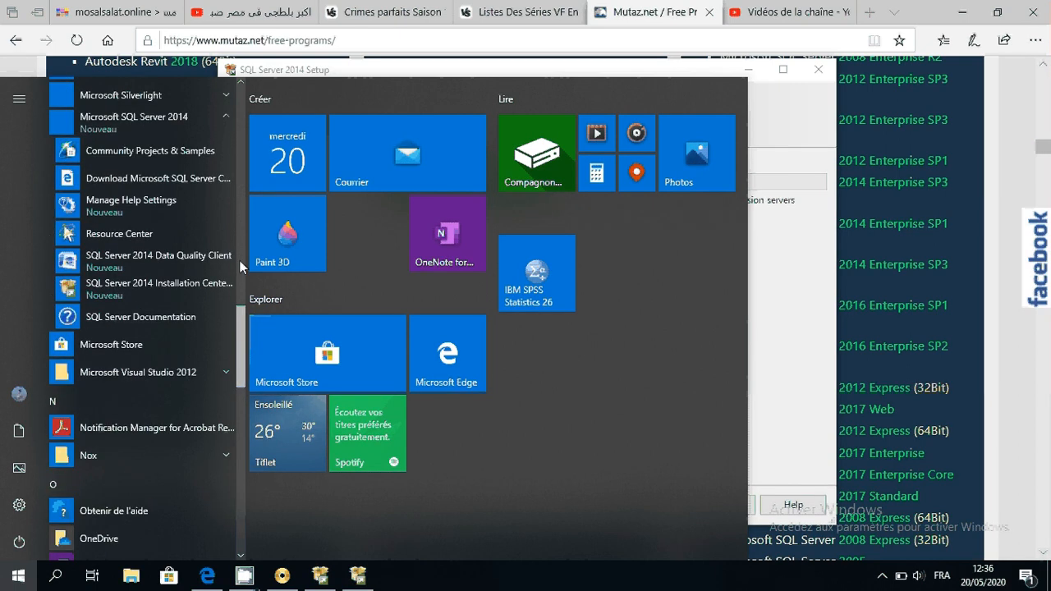
pyautogui.scroll(5, 163, 326)
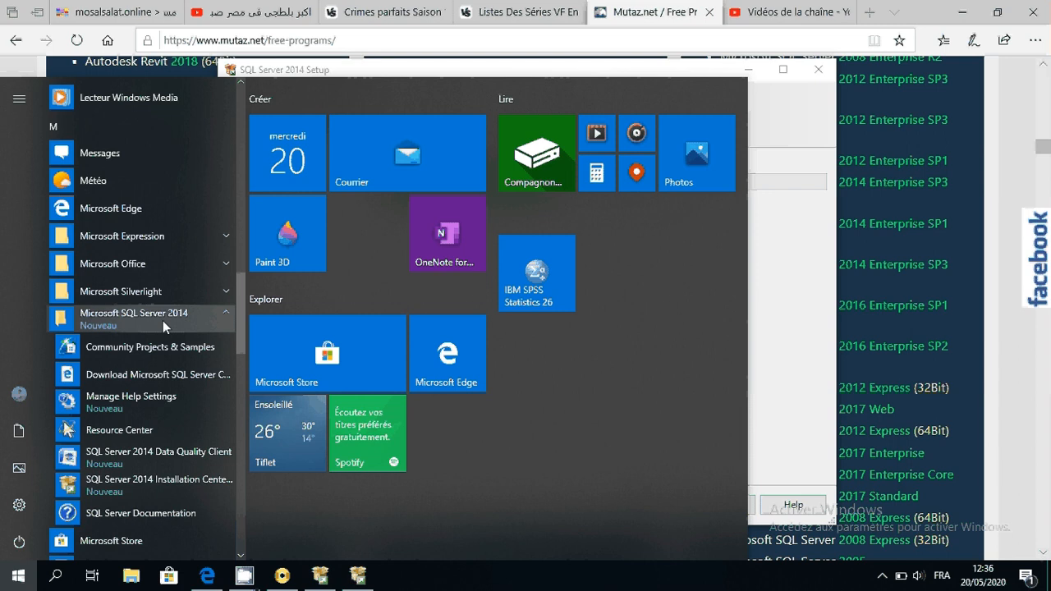
pyautogui.click(161, 317)
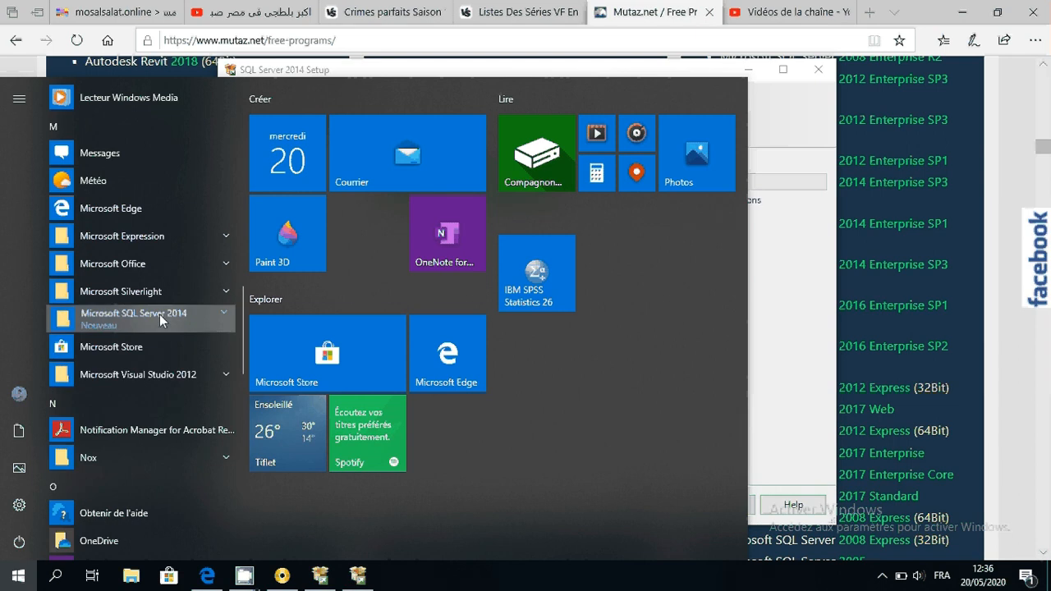
pyautogui.click(159, 314)
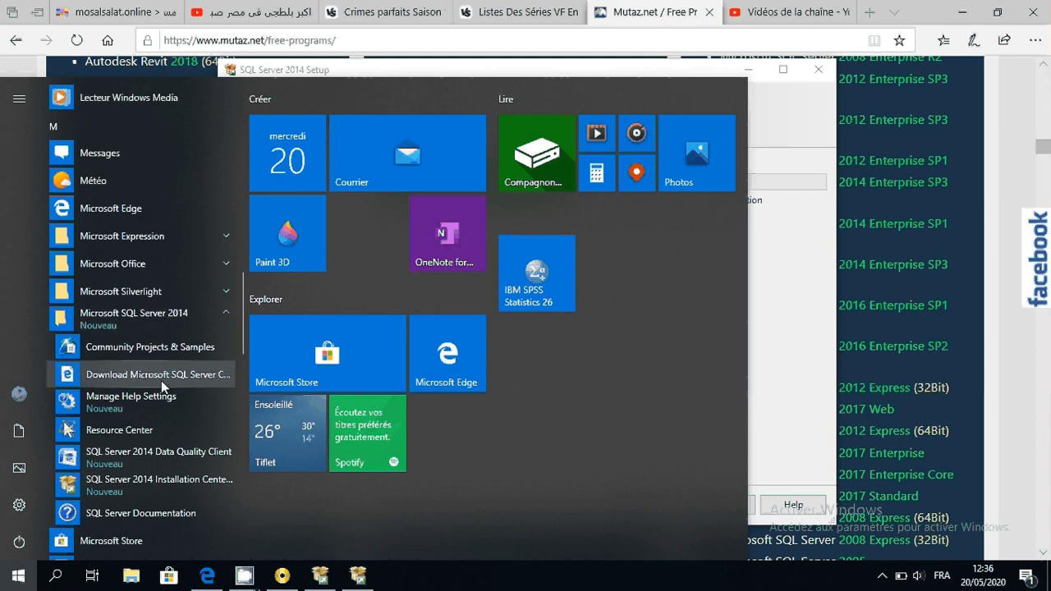
pyautogui.click(231, 317)
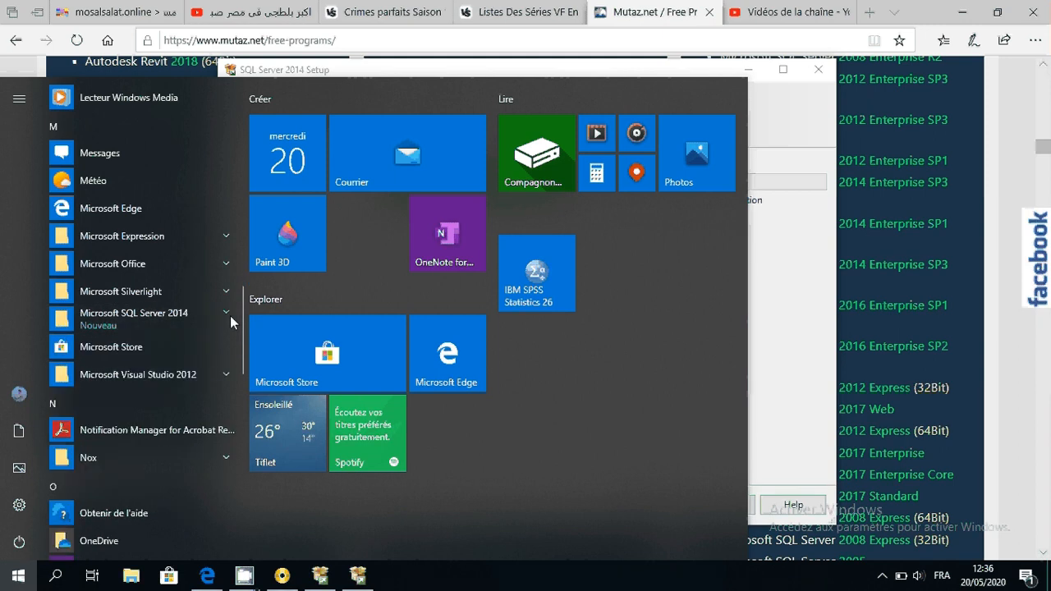
pyautogui.click(244, 576)
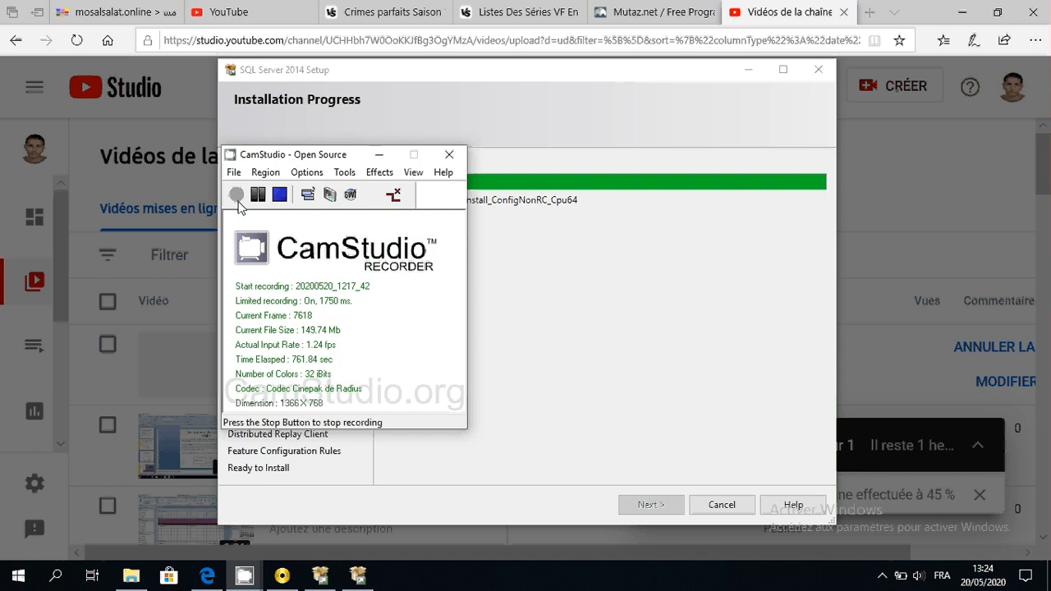
# Step: Cancel the SQL Server 2014 setup during installation and confirm exiting the wizard
pyautogui.click(602, 308)
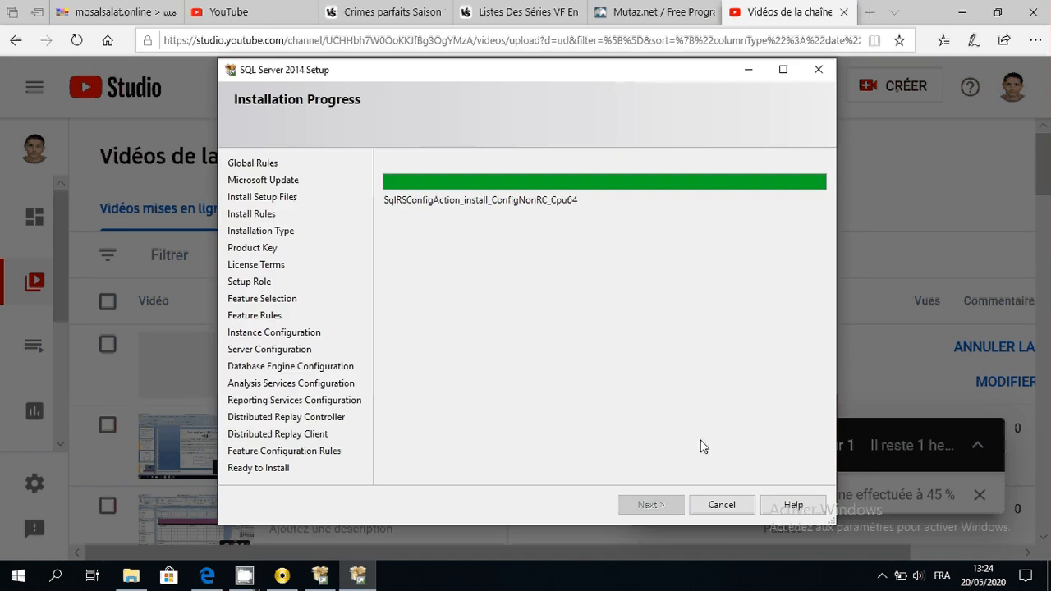
pyautogui.click(720, 504)
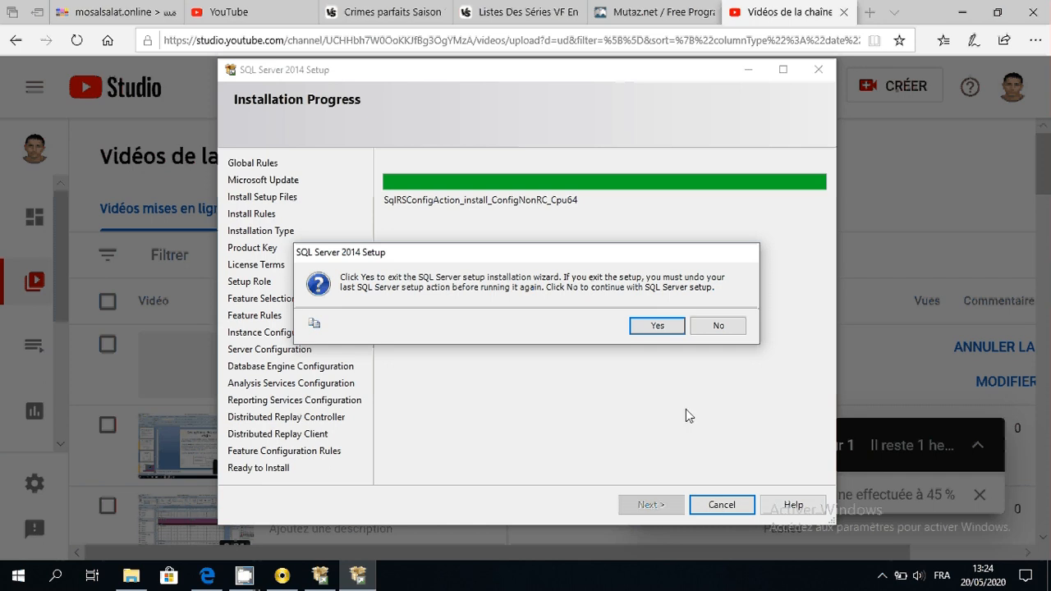
pyautogui.click(657, 326)
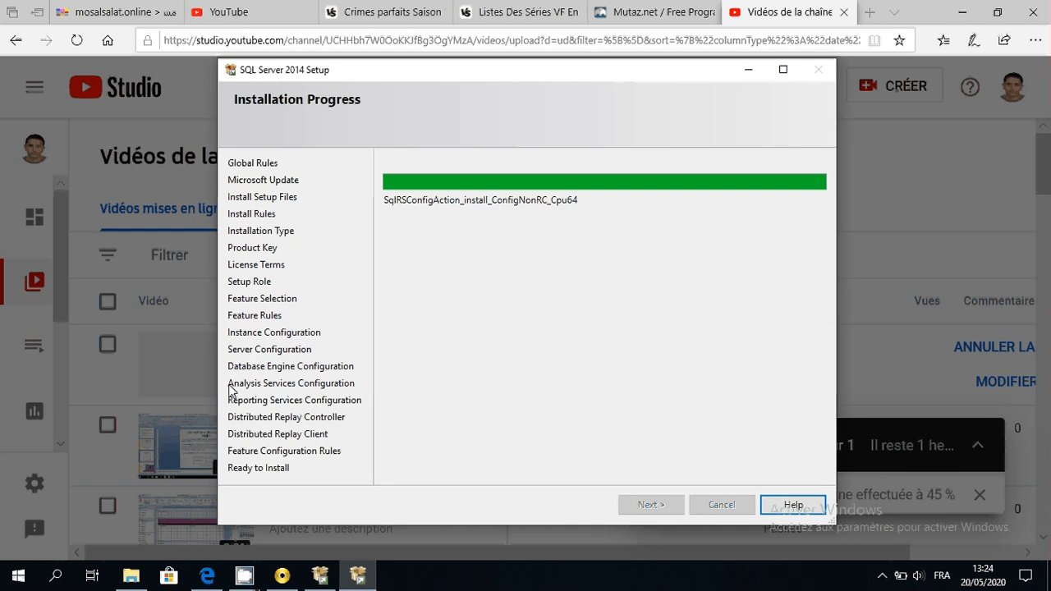
# Step: Launch SQL Server 2014 Management Studio from the Microsoft SQL Server 2014 folder among the Windows programs
pyautogui.click(17, 581)
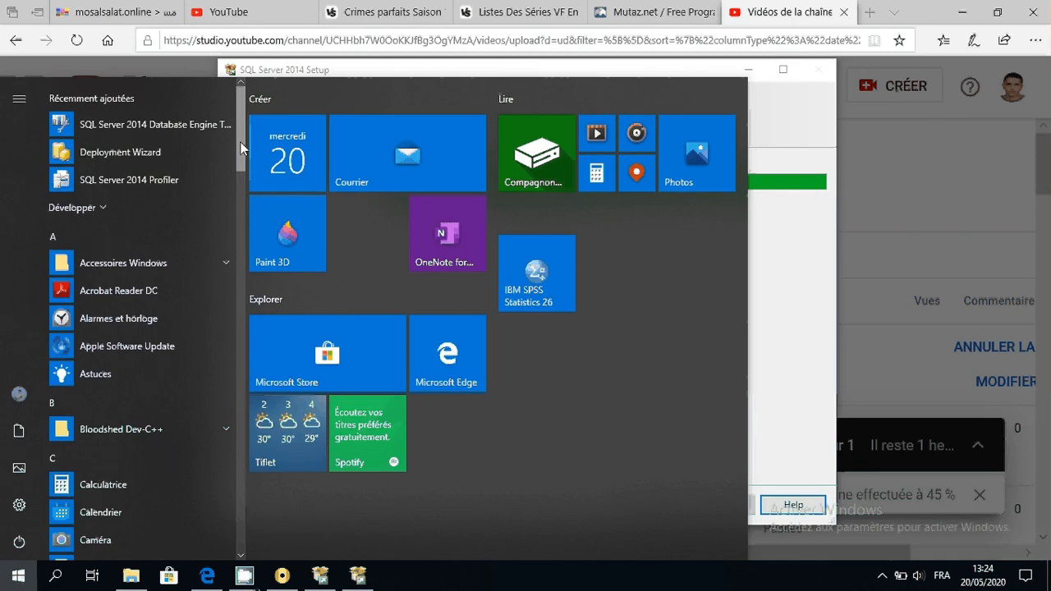
pyautogui.moveTo(240, 141); pyautogui.dragTo(241, 342)
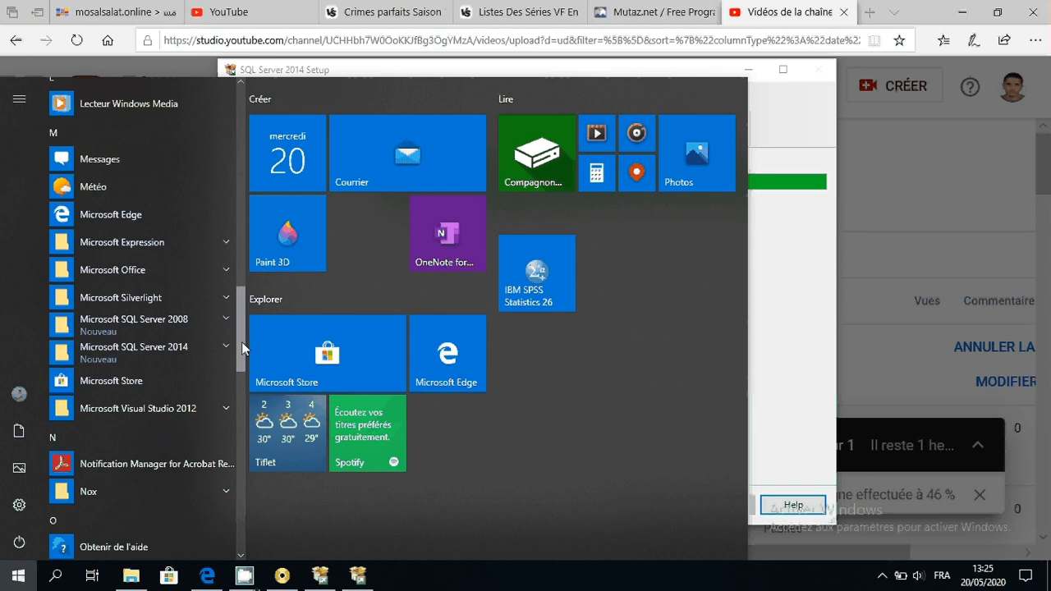
pyautogui.click(227, 346)
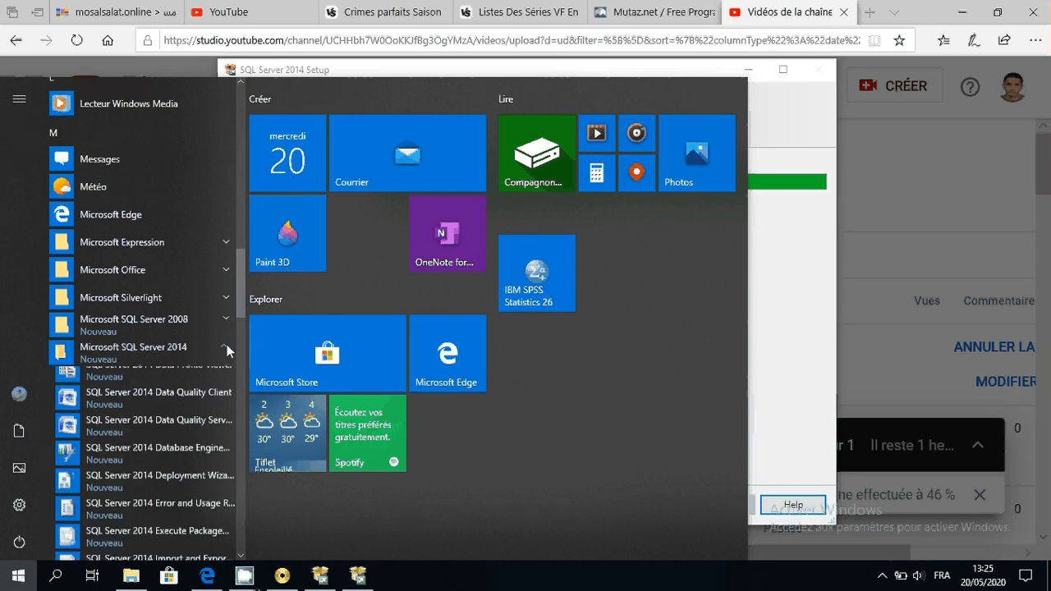
pyautogui.moveTo(240, 310); pyautogui.dragTo(241, 318)
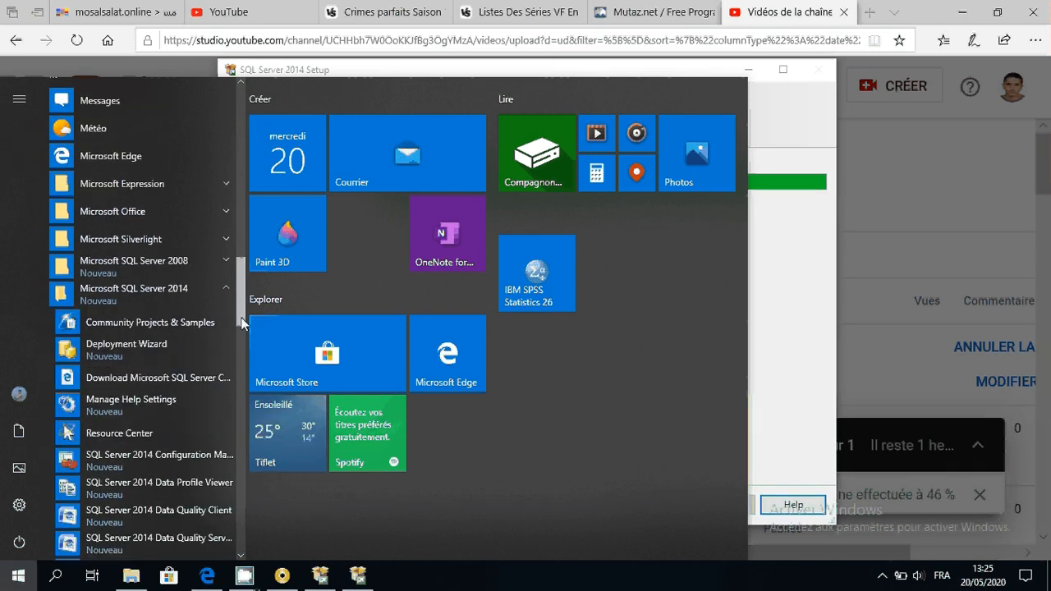
pyautogui.scroll(-5, 190, 234)
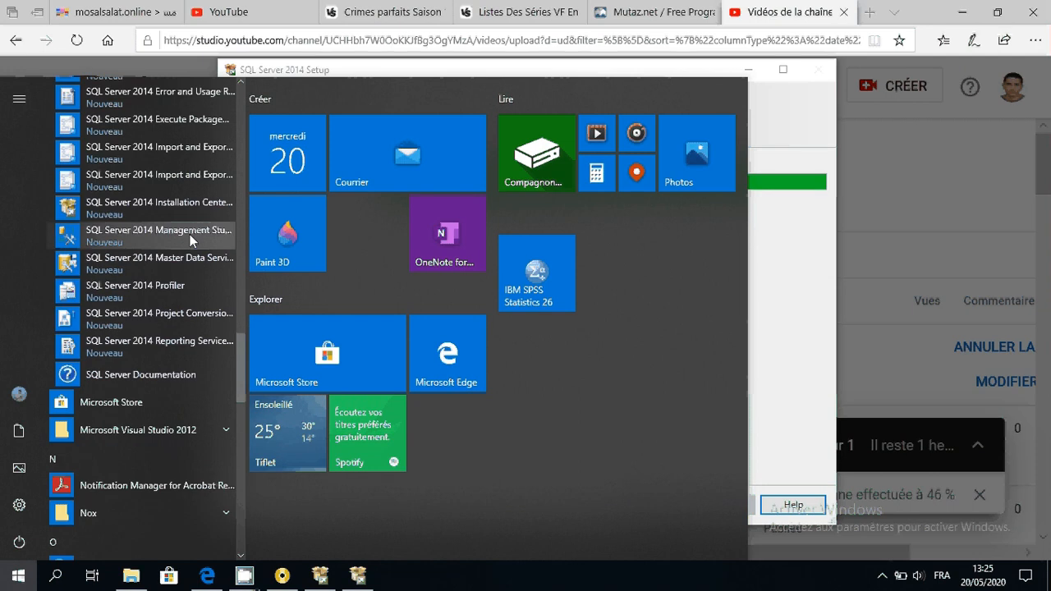
pyautogui.click(190, 234)
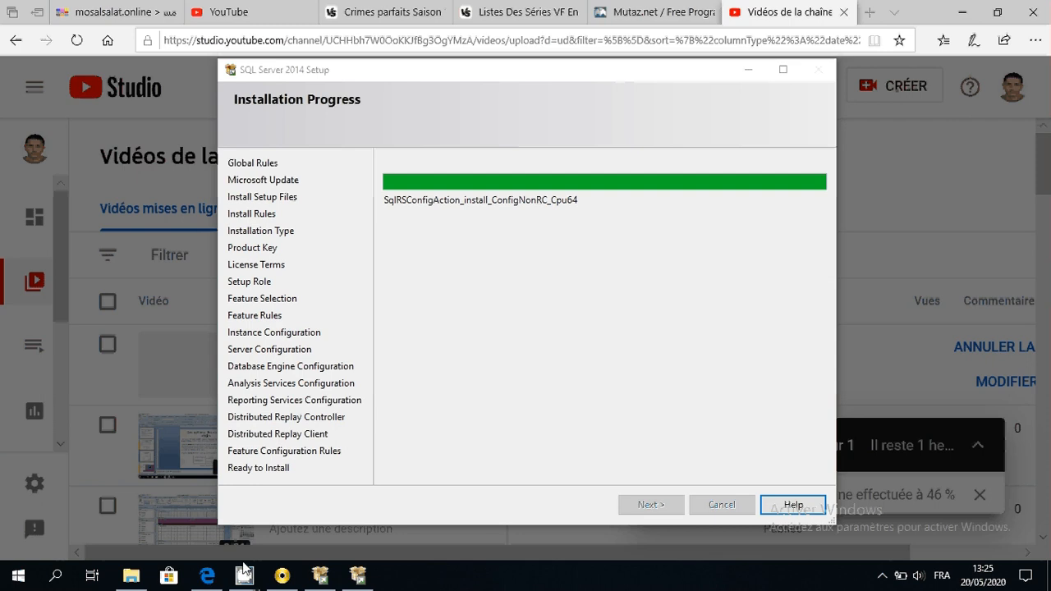
pyautogui.moveTo(244, 568)
pyautogui.click(159, 498)
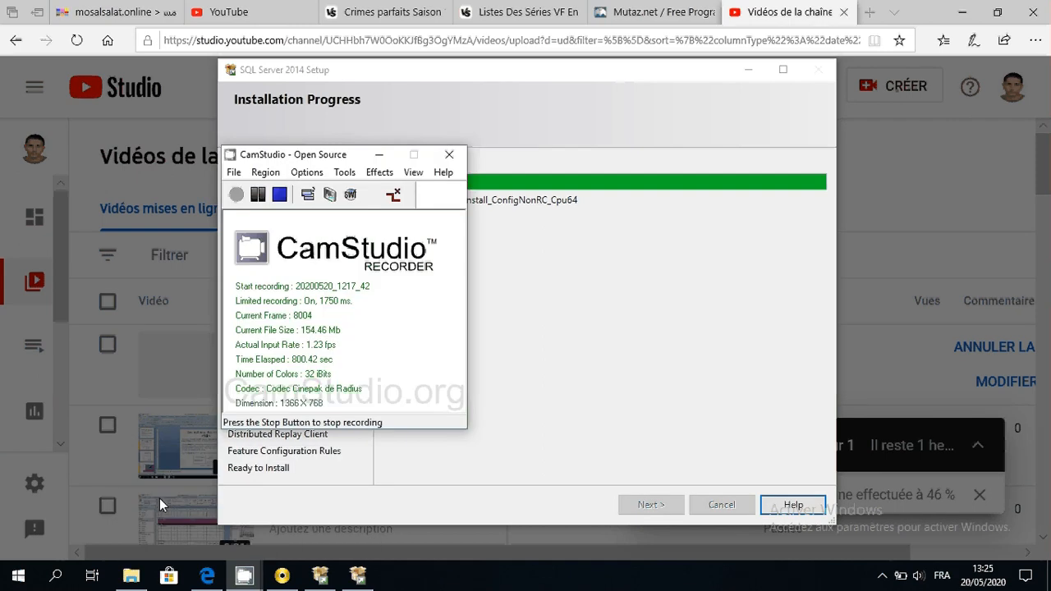
pyautogui.click(258, 194)
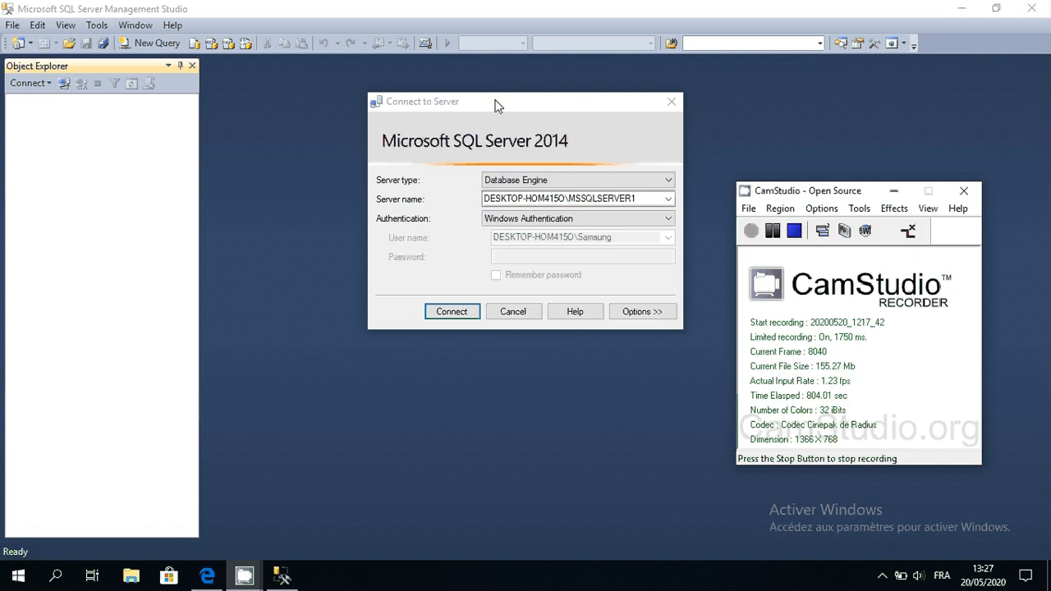
# Step: Try to connect to the Database Engine on the MSSQLSERVER1 instance with Windows Authentication
pyautogui.click(510, 197)
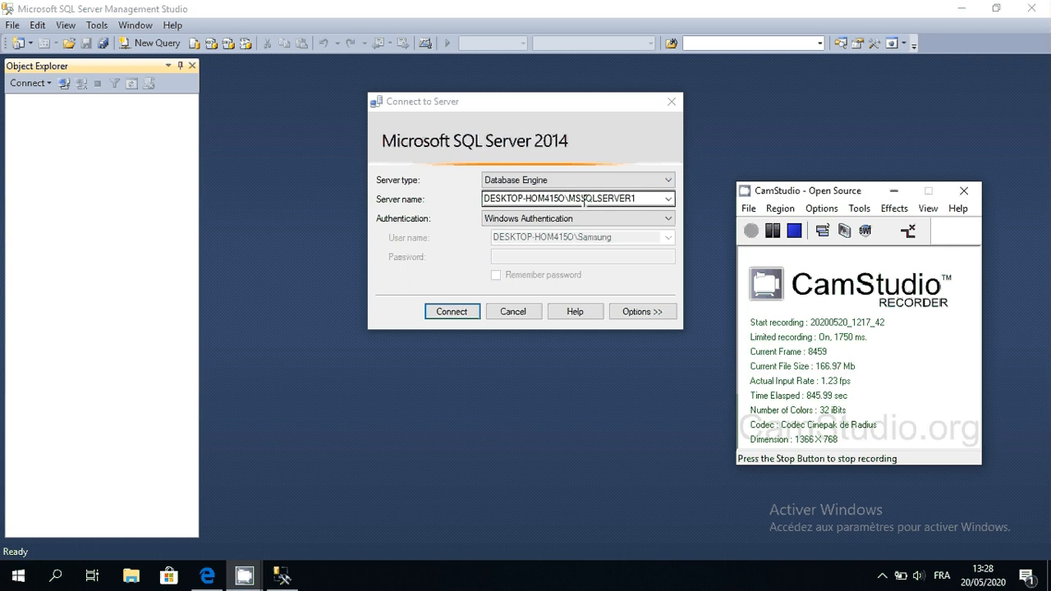
pyautogui.click(469, 312)
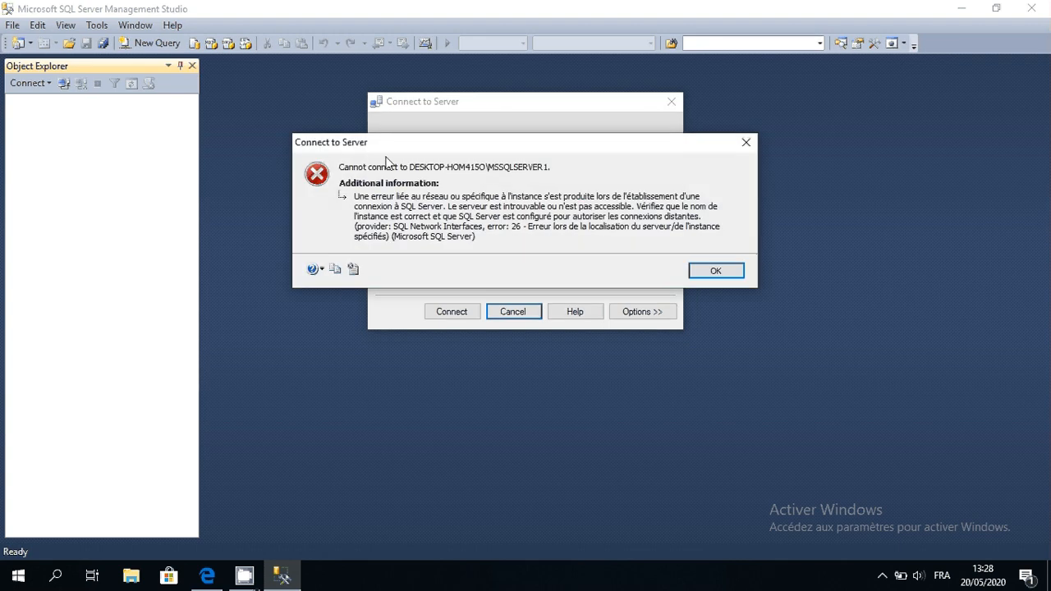
pyautogui.click(730, 277)
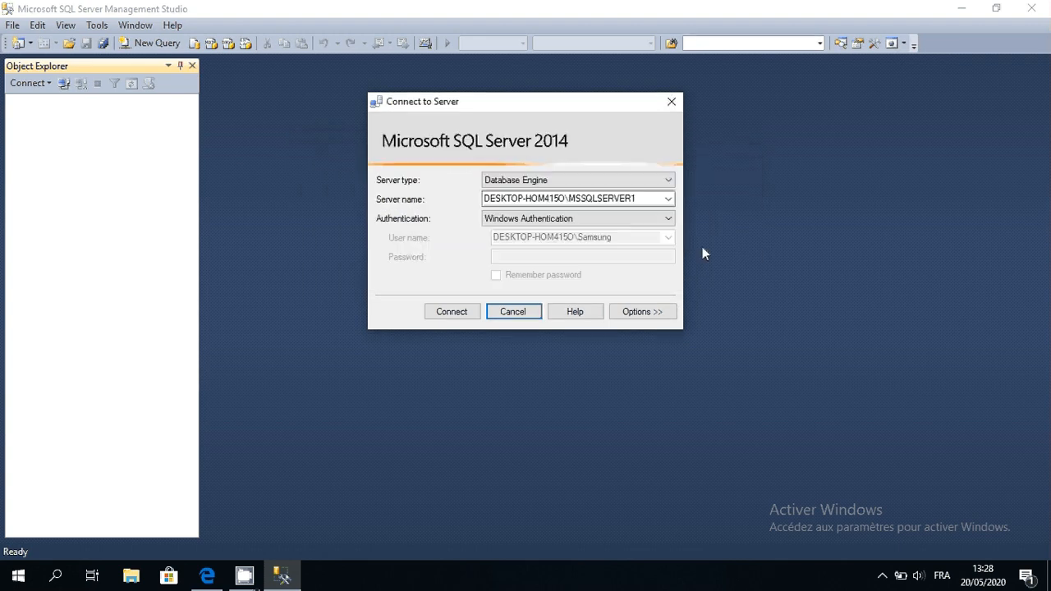
pyautogui.click(670, 202)
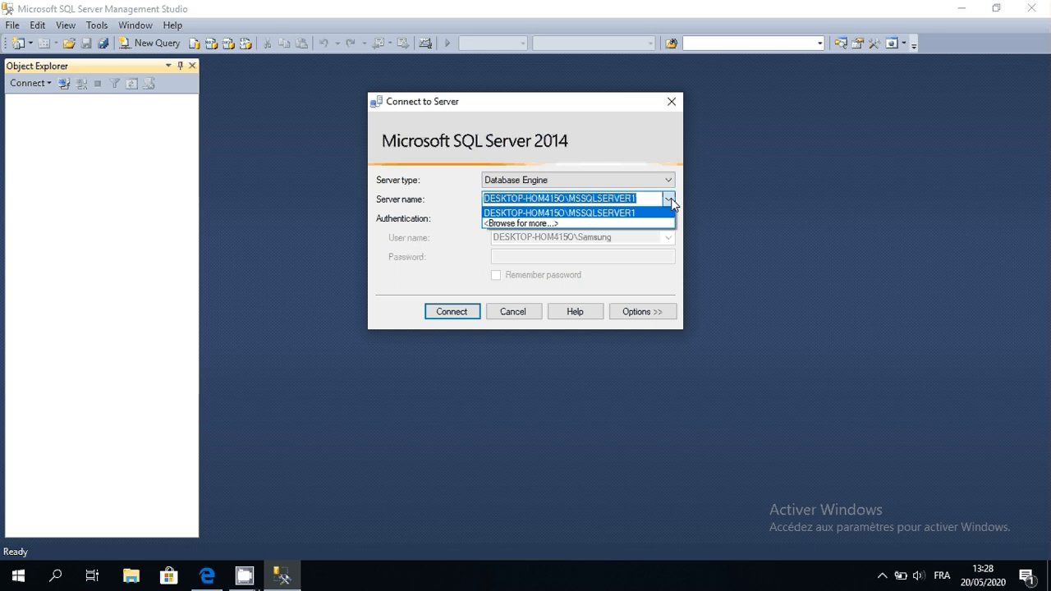
pyautogui.click(652, 213)
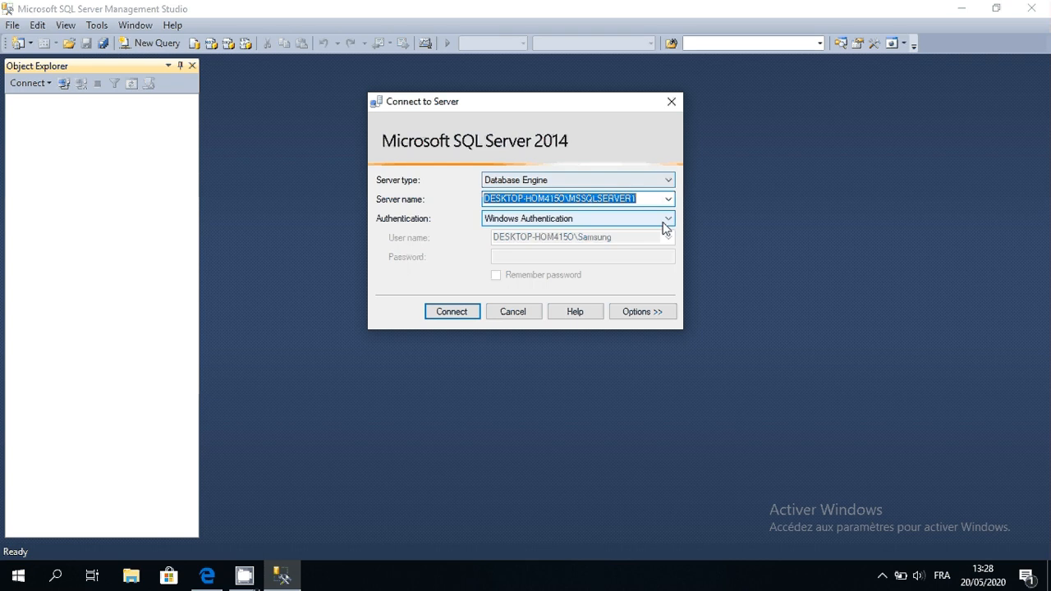
pyautogui.click(665, 219)
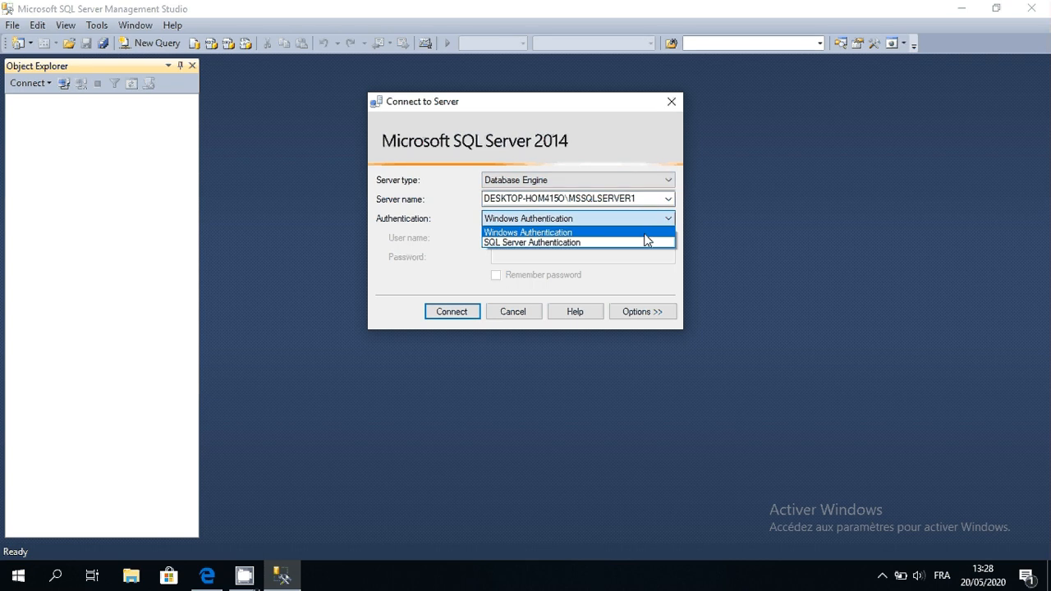
pyautogui.click(641, 243)
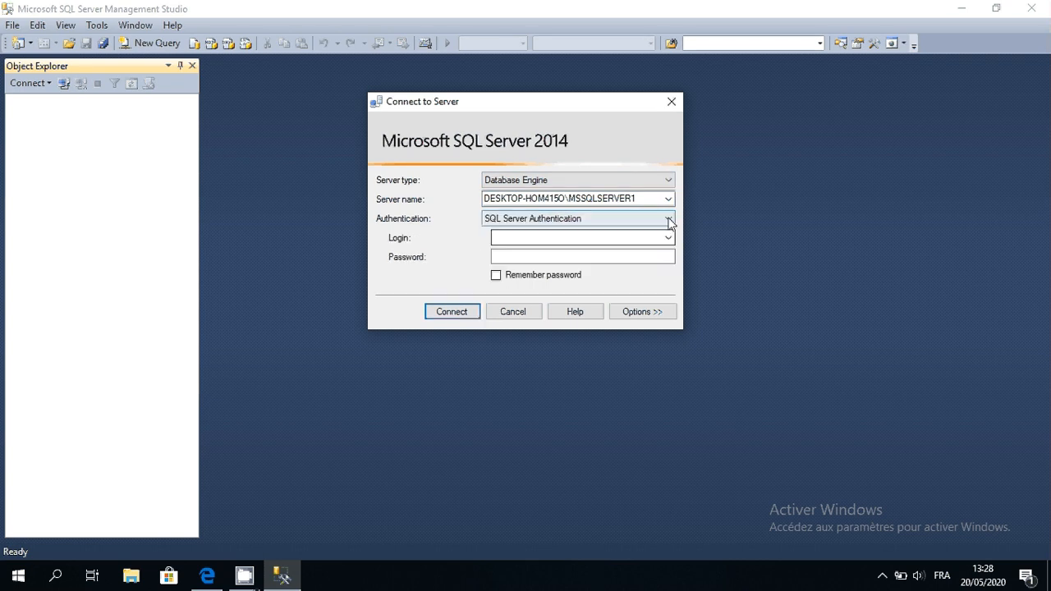
pyautogui.click(669, 220)
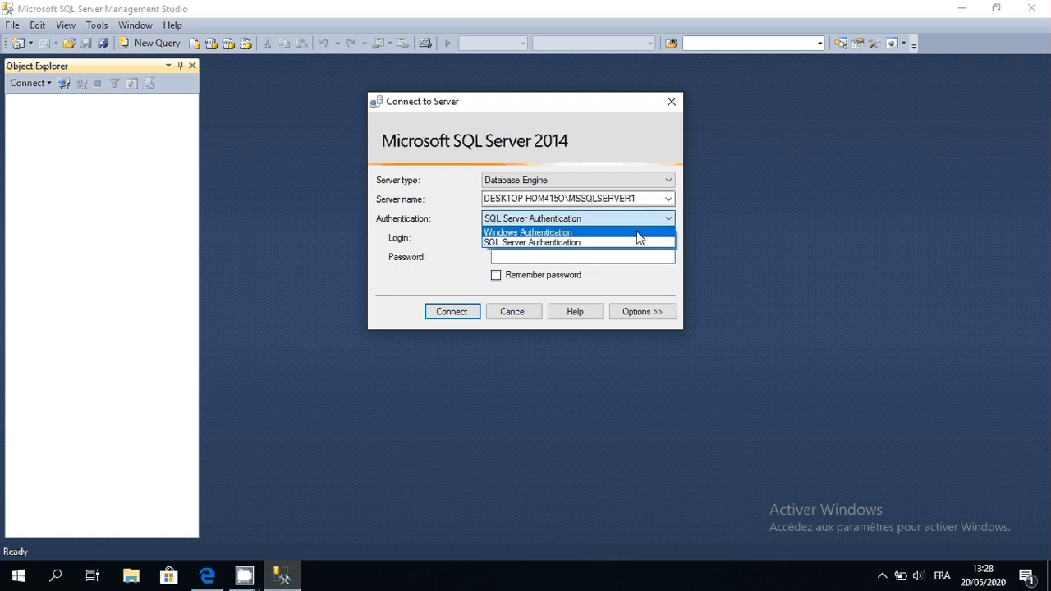
pyautogui.click(641, 232)
# Step: Retry the Database Engine connection to the MSSQLSERVER1 instance with Windows Authentication
pyautogui.click(464, 312)
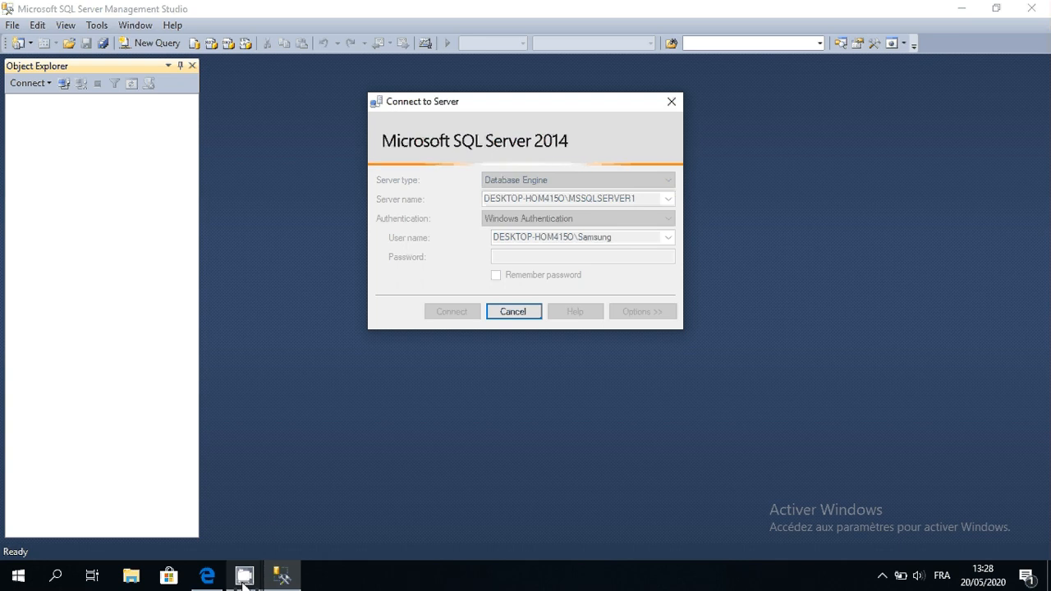
pyautogui.moveTo(244, 581)
pyautogui.click(148, 528)
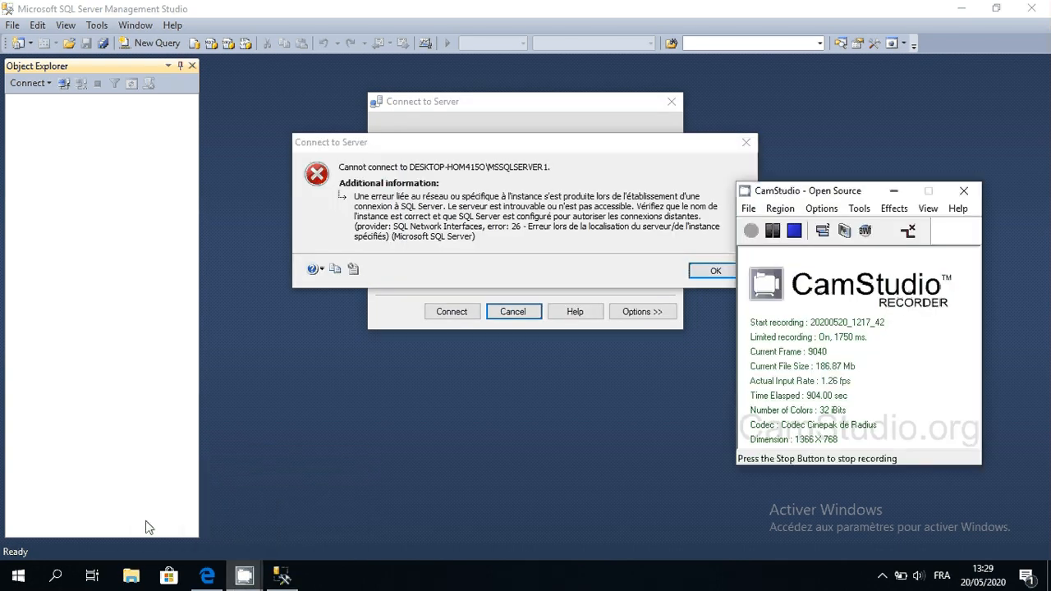